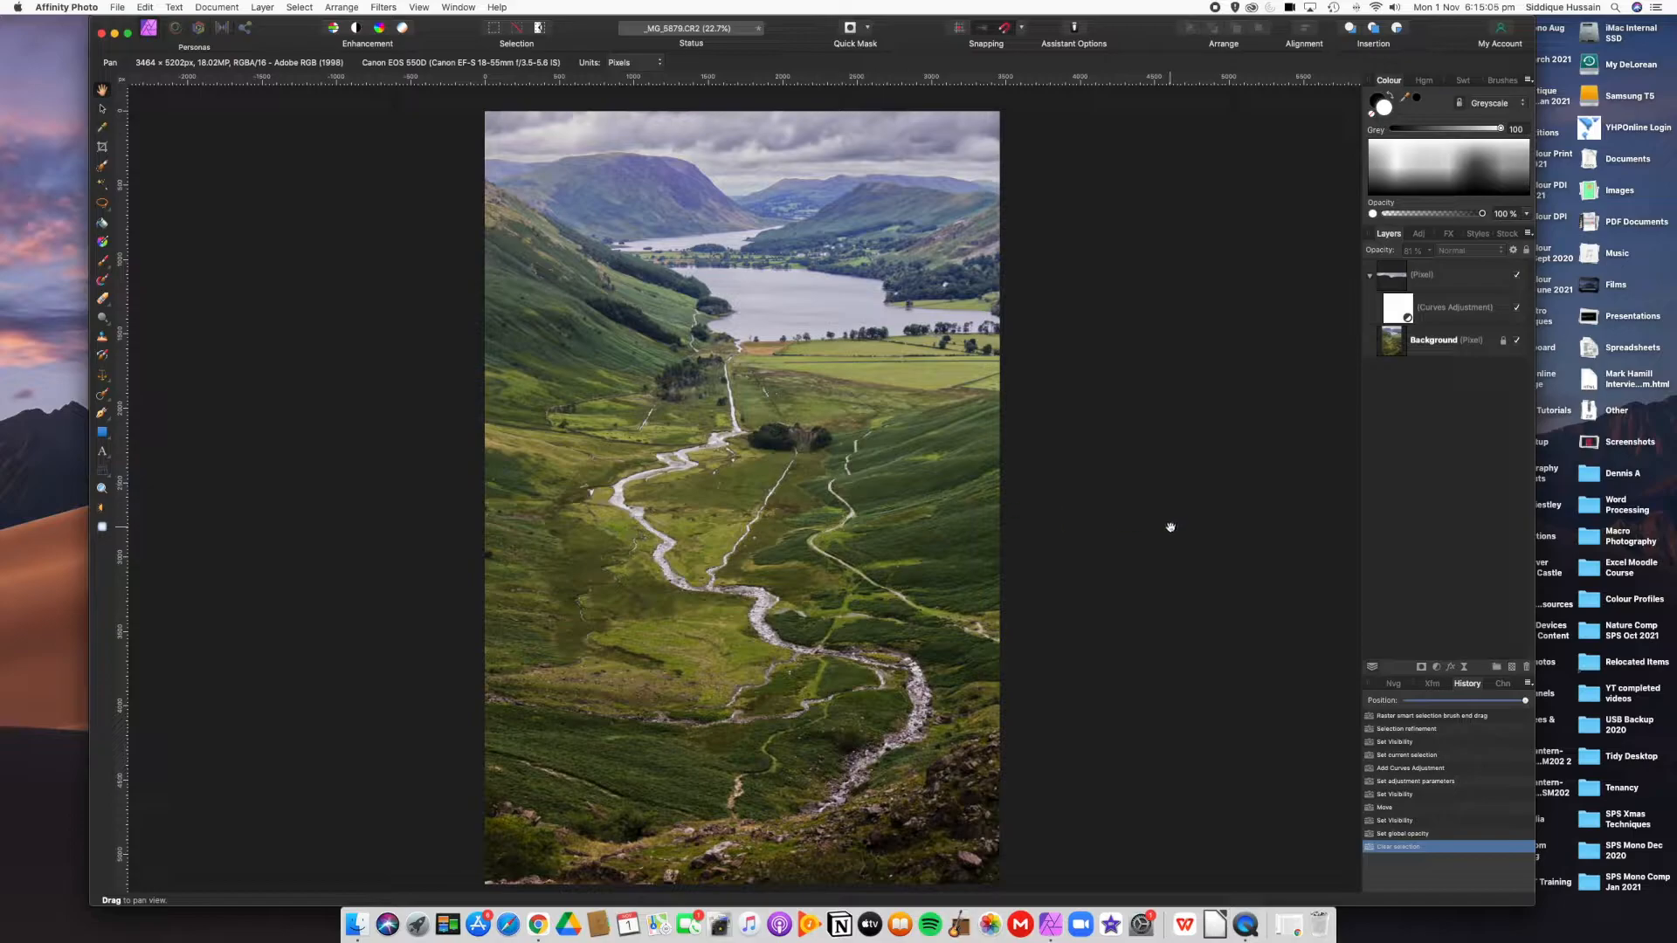
Compare the photo with and without the Curves adjustment on the sky layer, viewing it in full screen.
left_click(1514, 309)
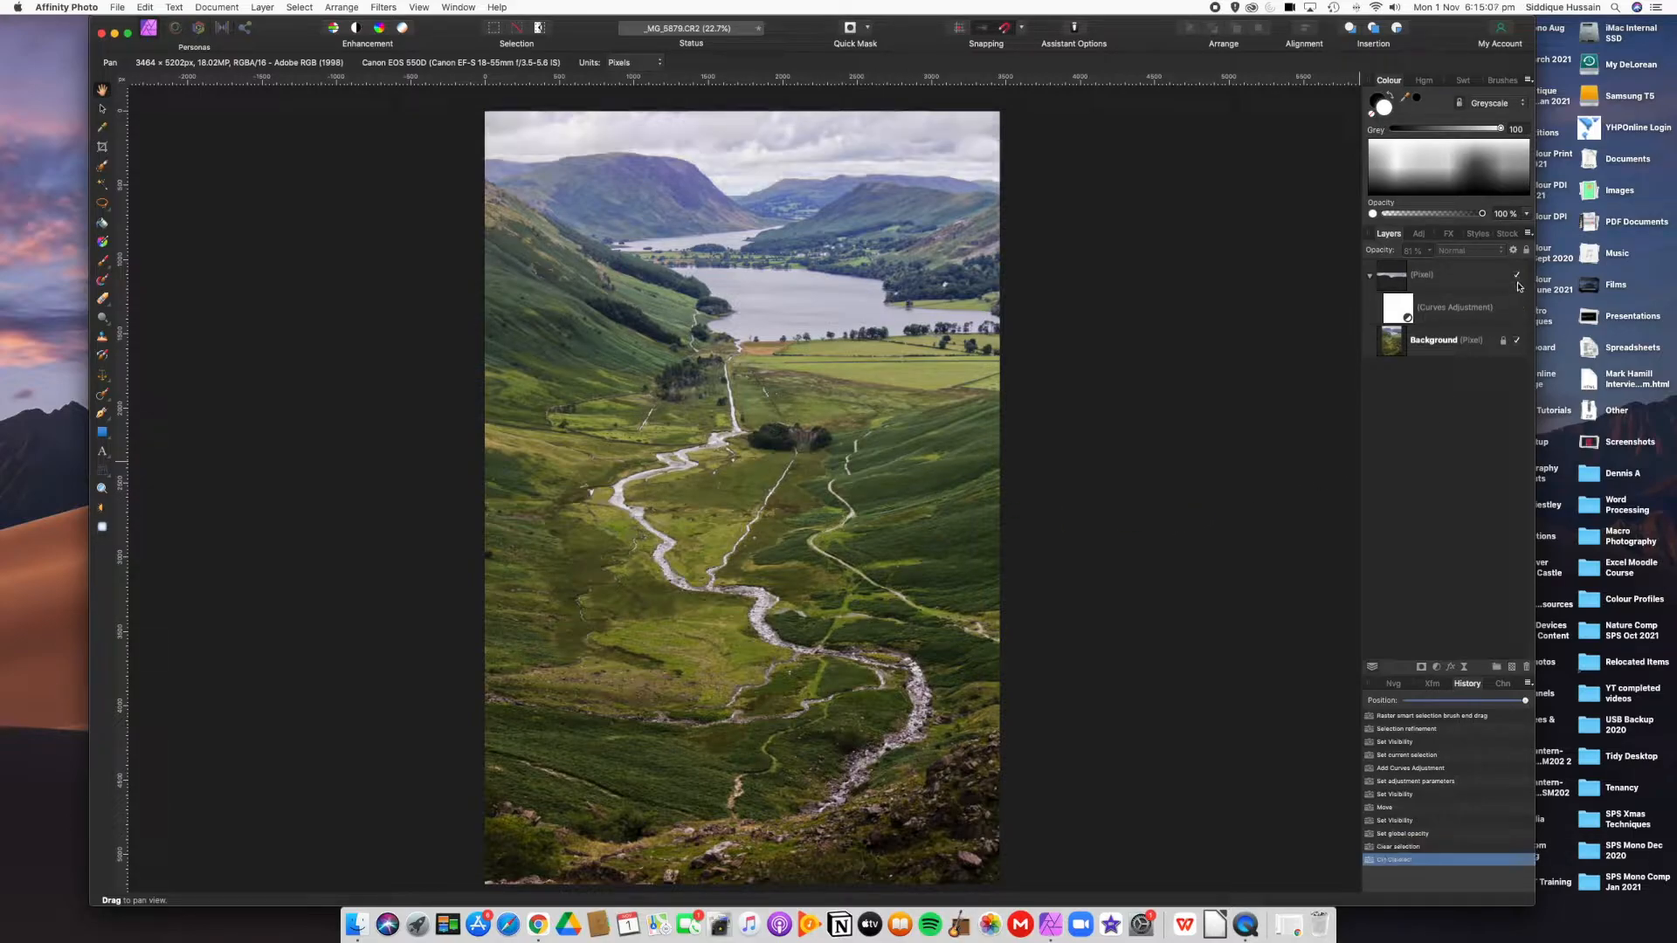
left_click(1514, 275)
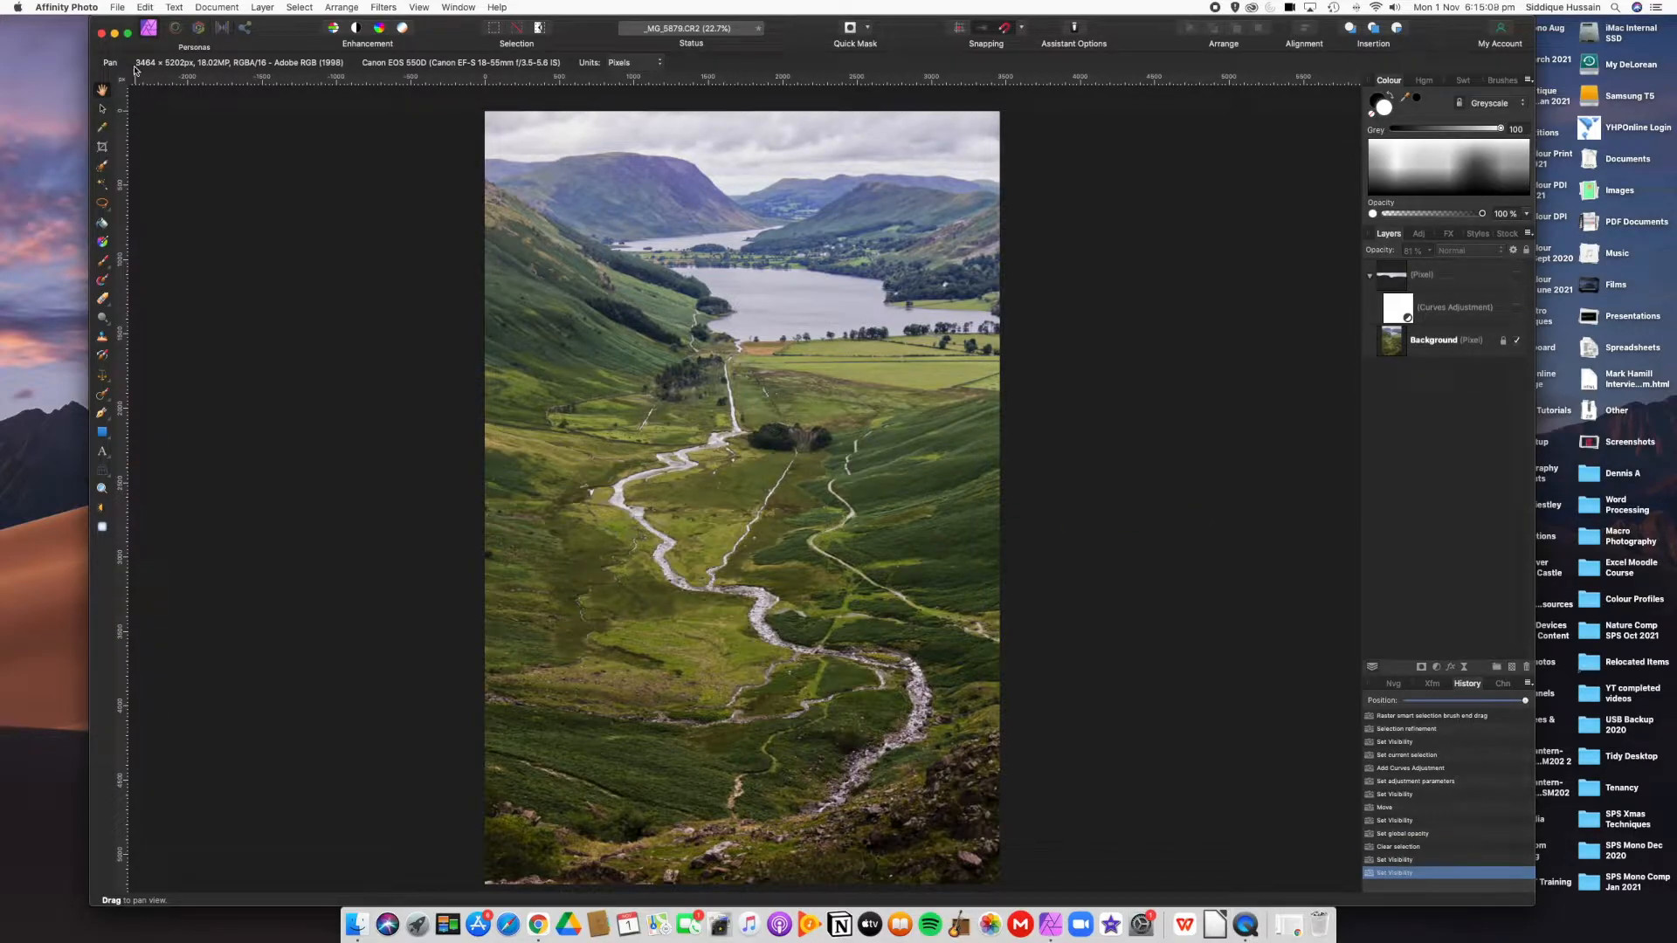
left_click(127, 37)
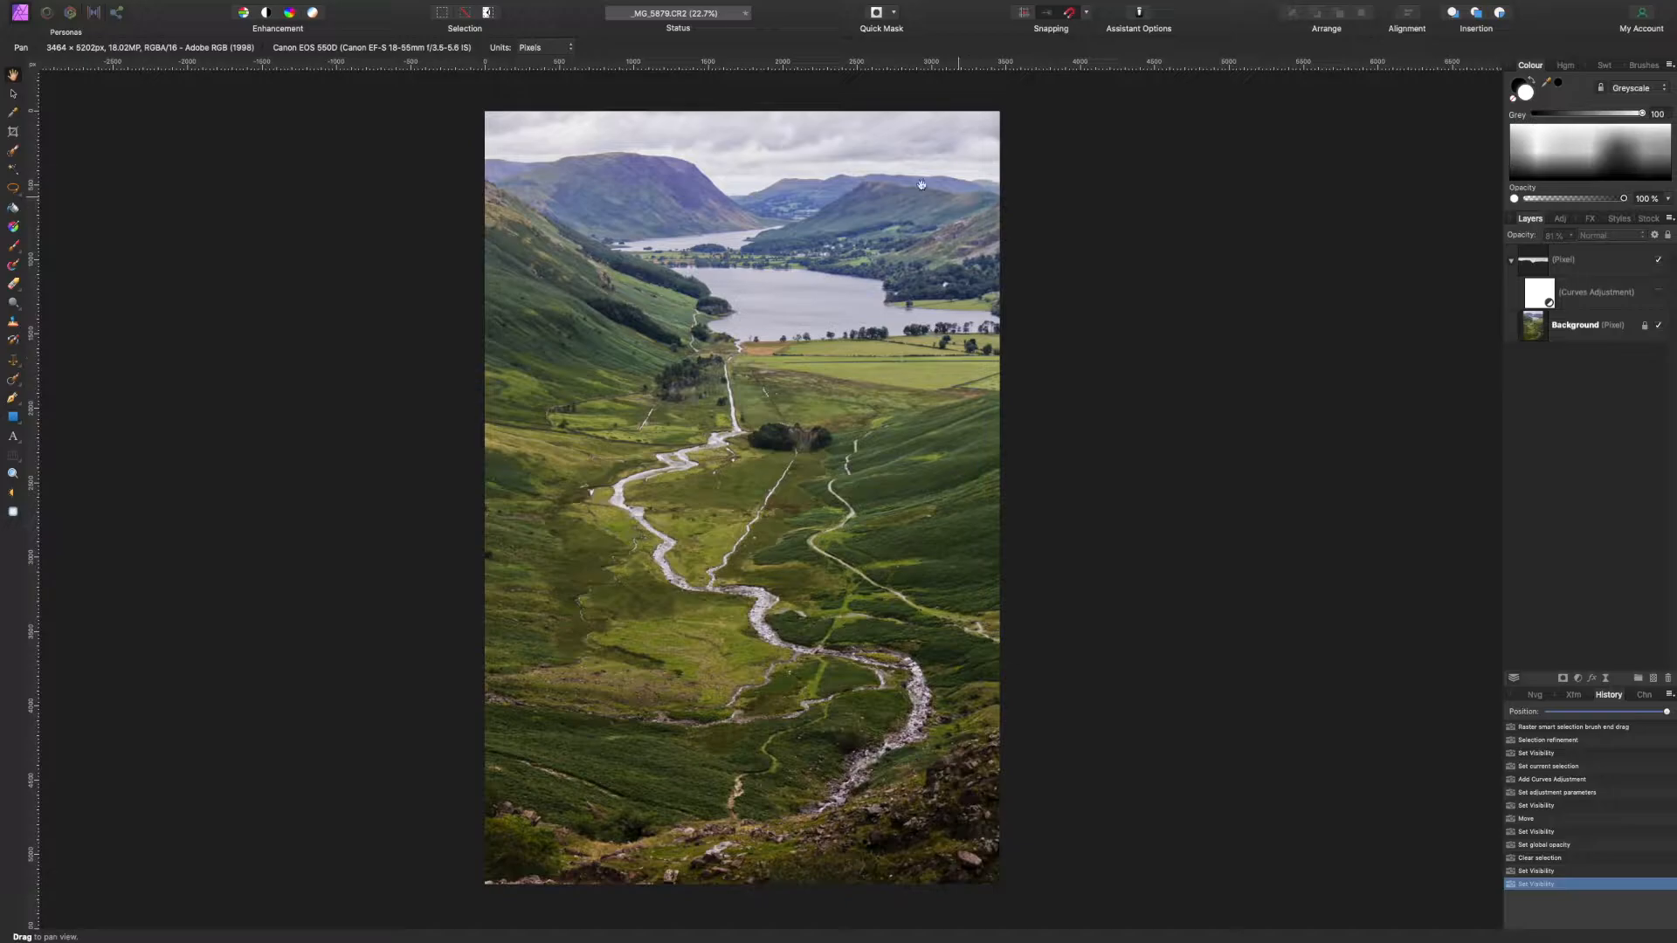
left_click(1659, 296)
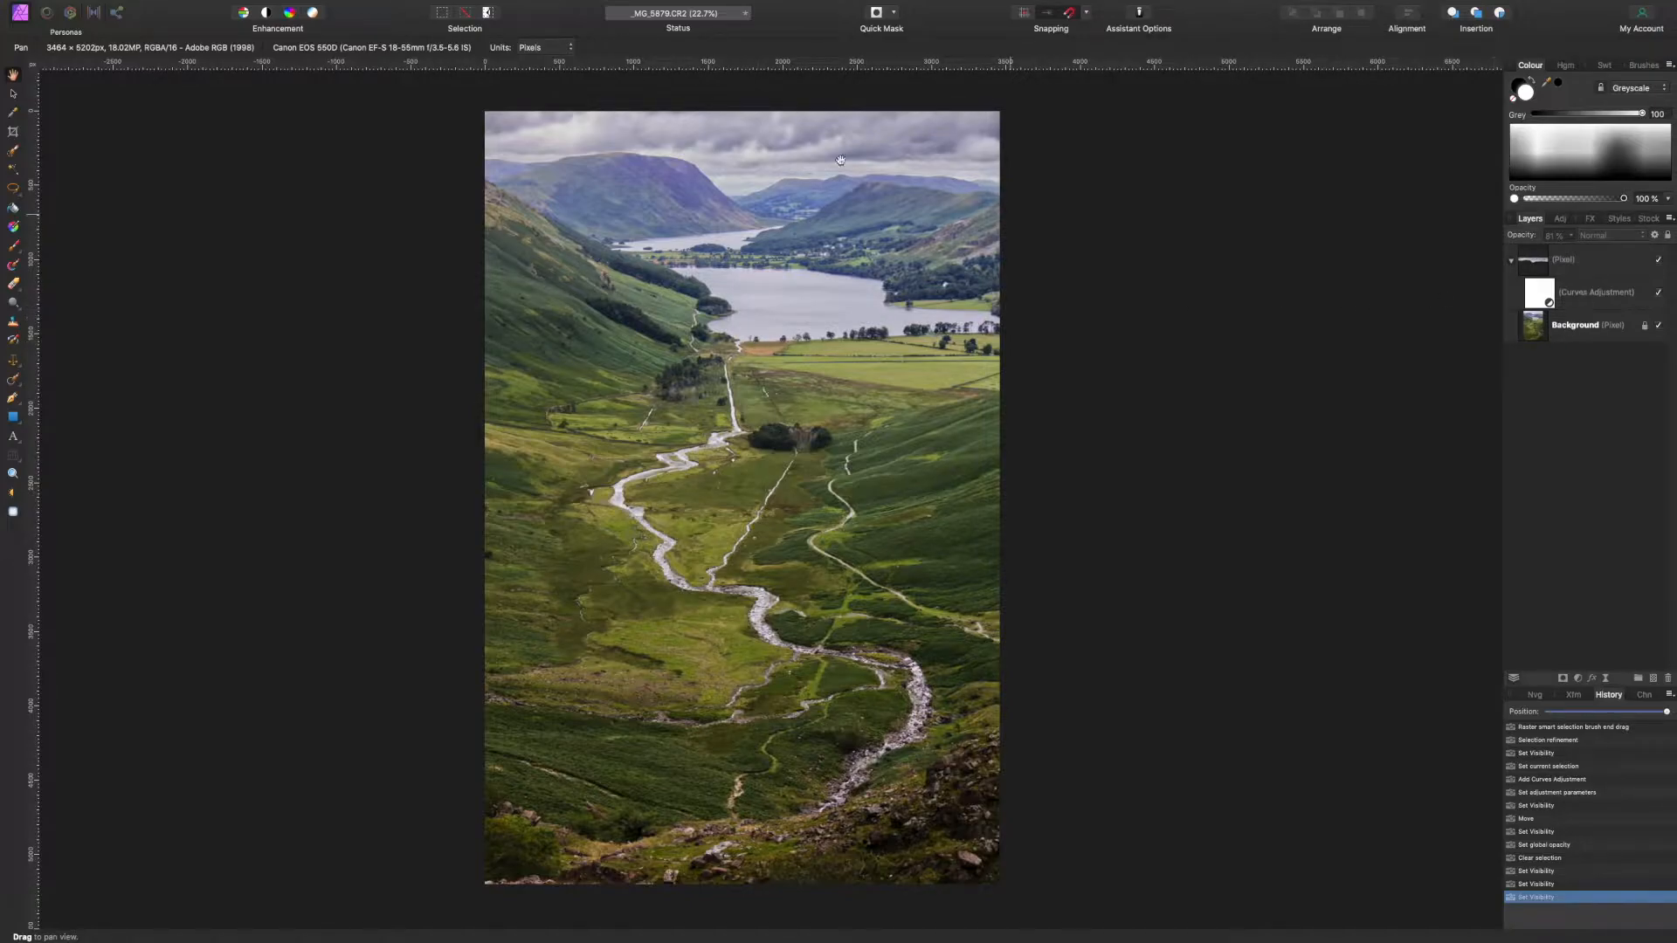
Close the edited photo without saving and reopen the original raw file _MG_5879.CR2 from the recent files.
left_click(117, 7)
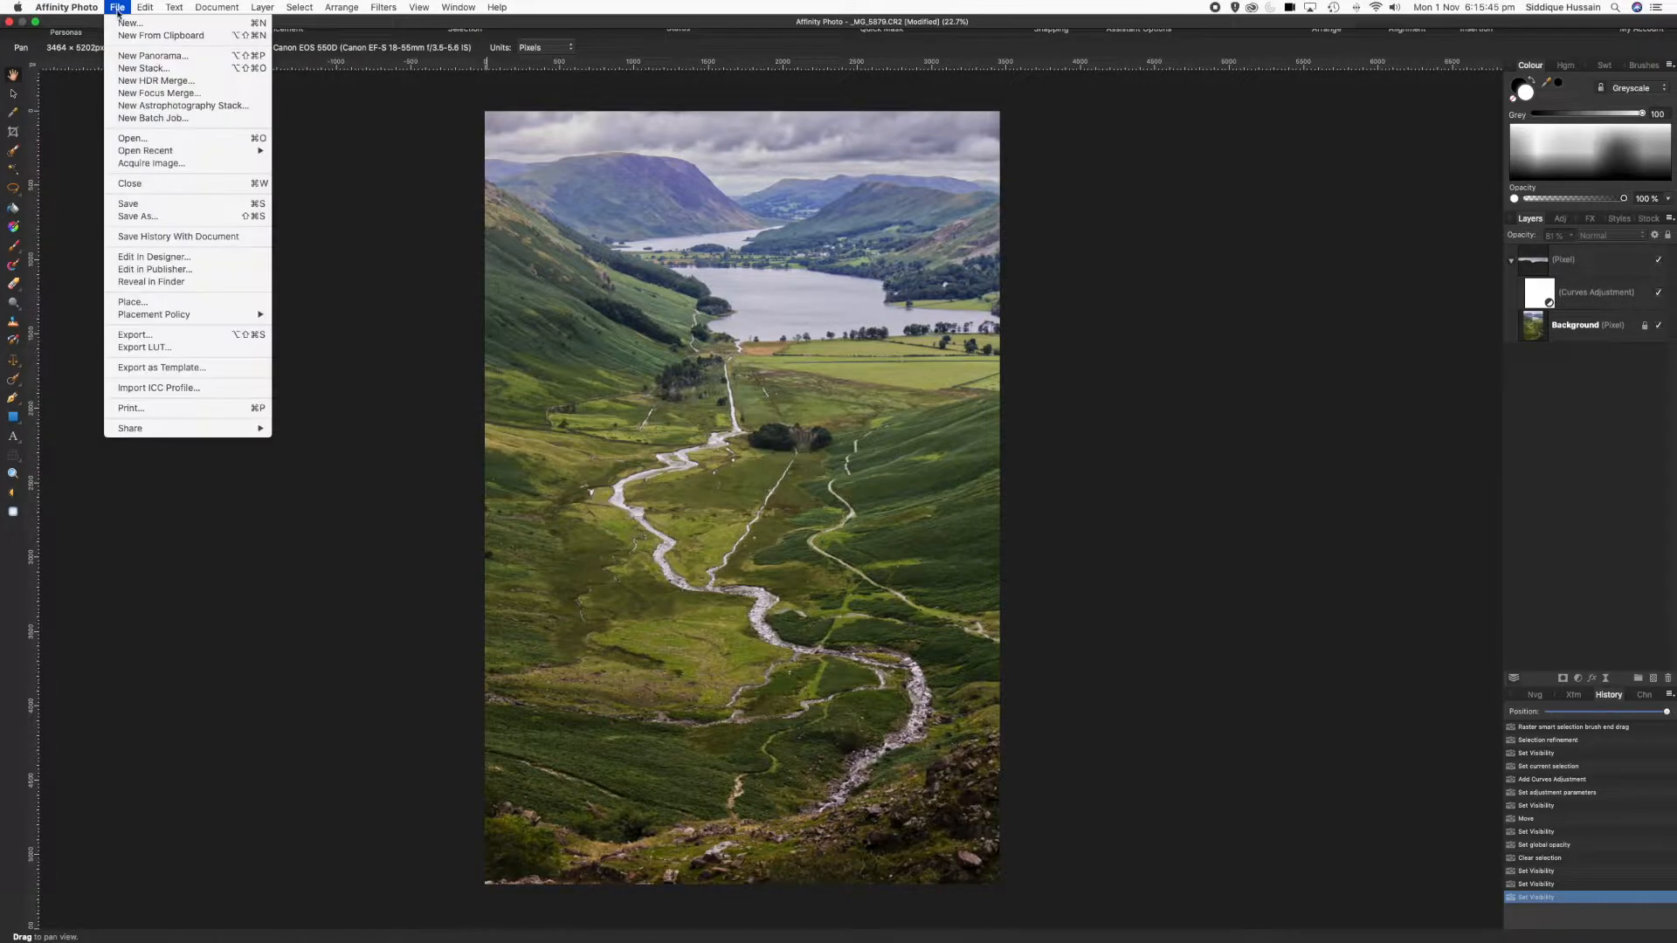
left_click(176, 185)
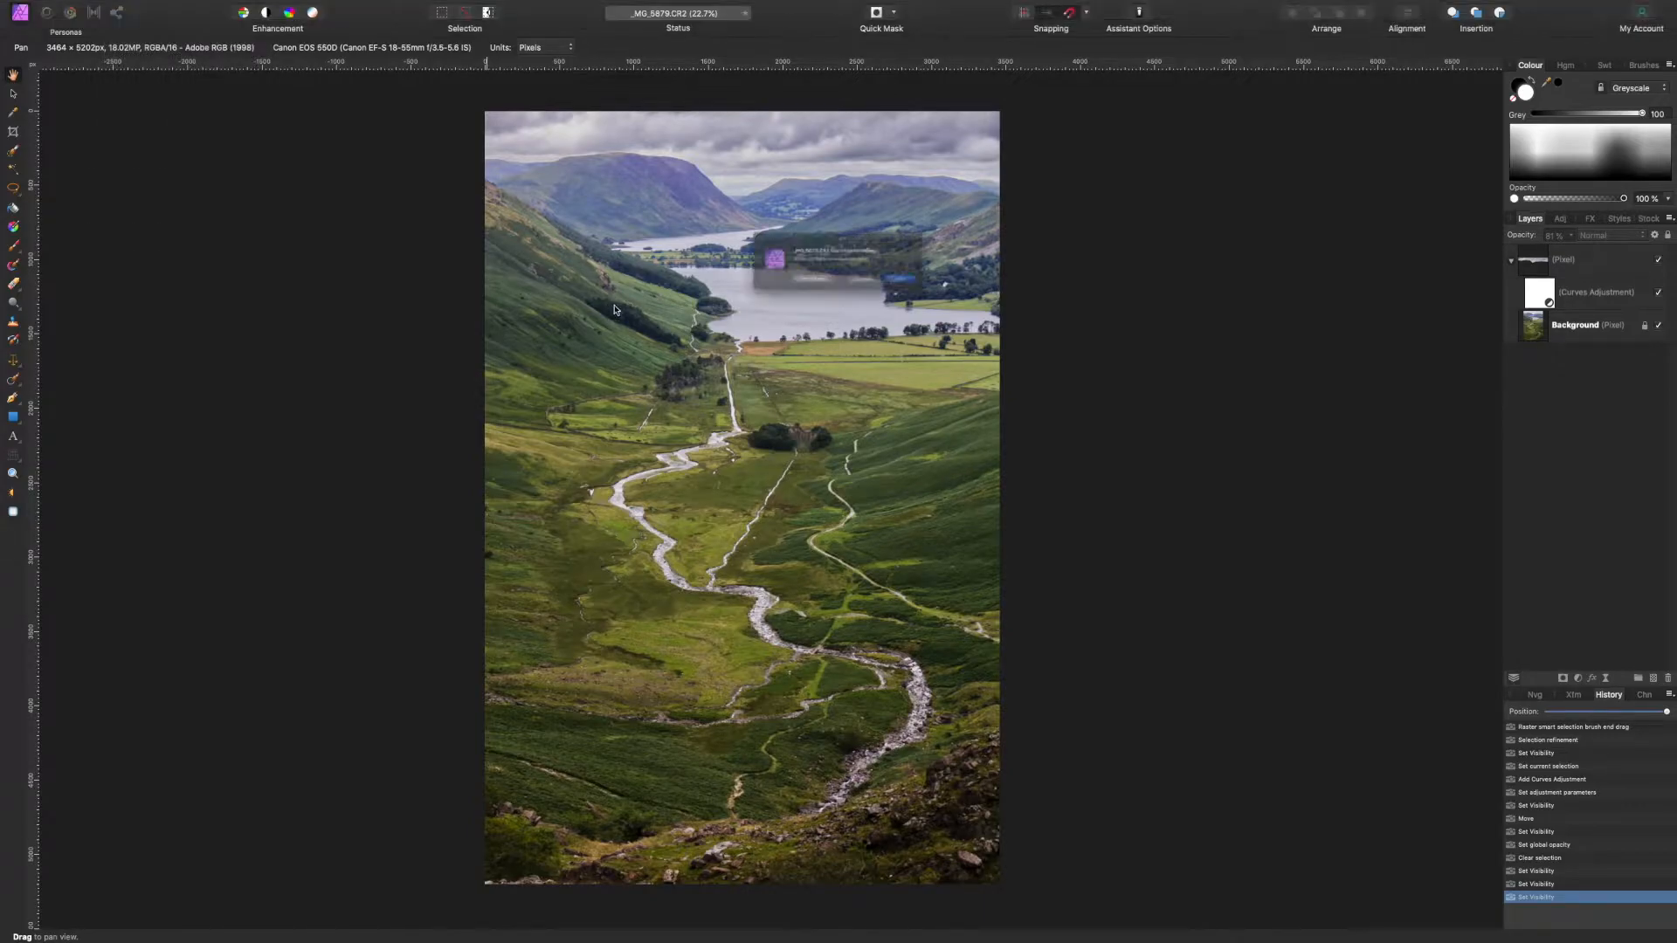
left_click(794, 293)
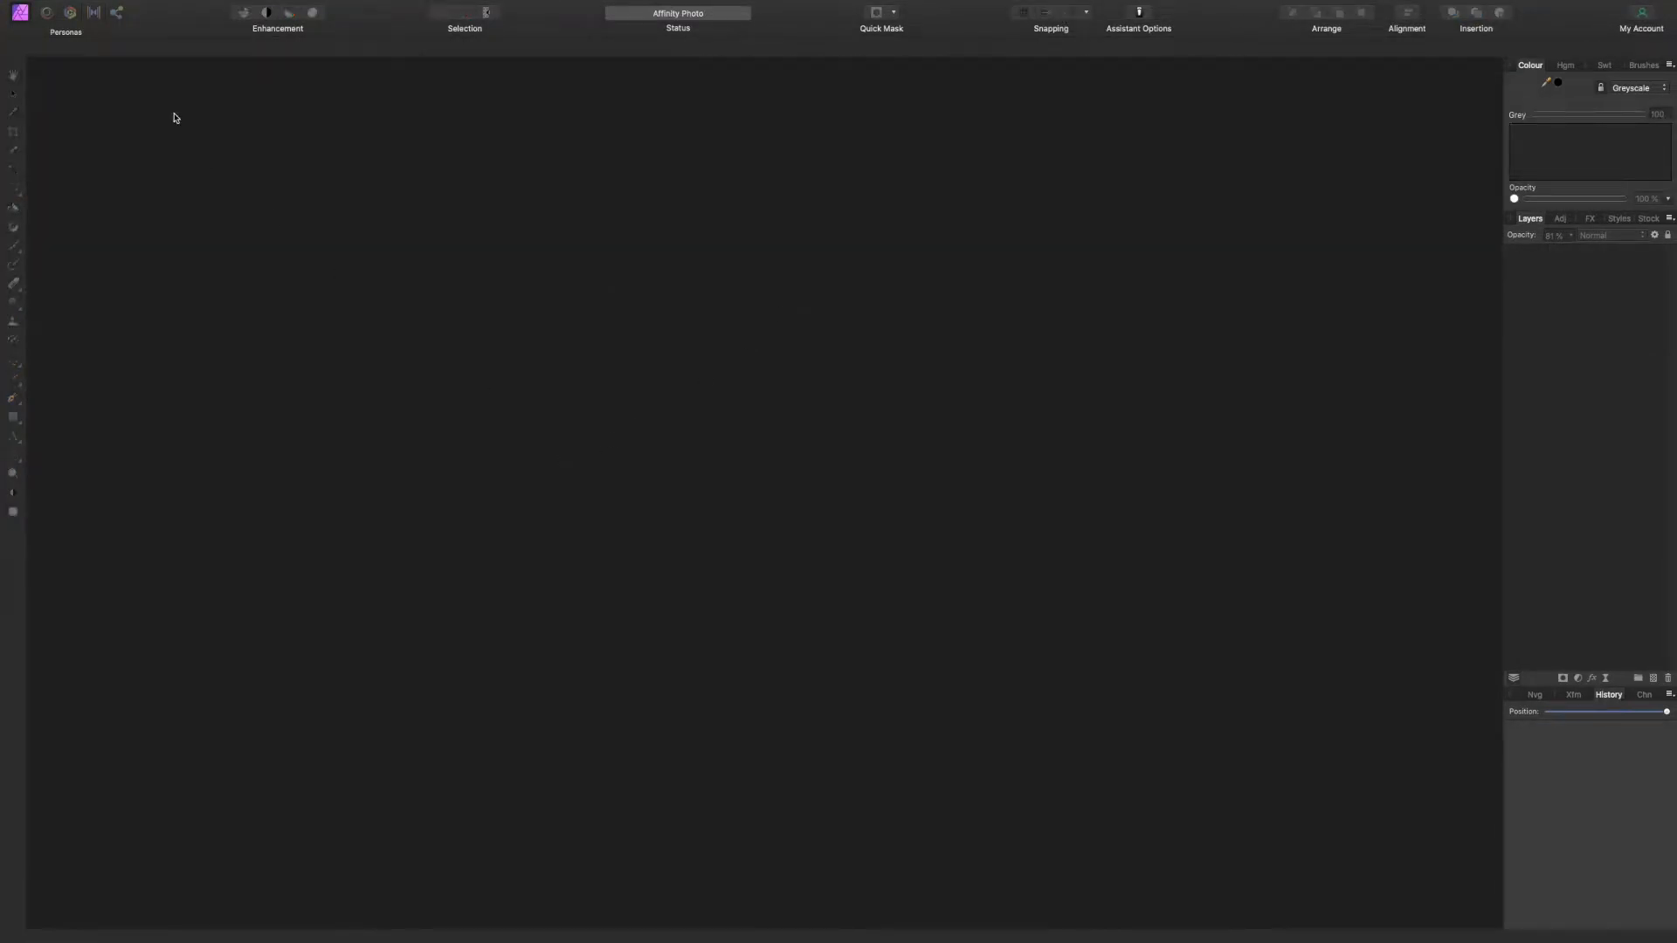
mouse_move(112, 3)
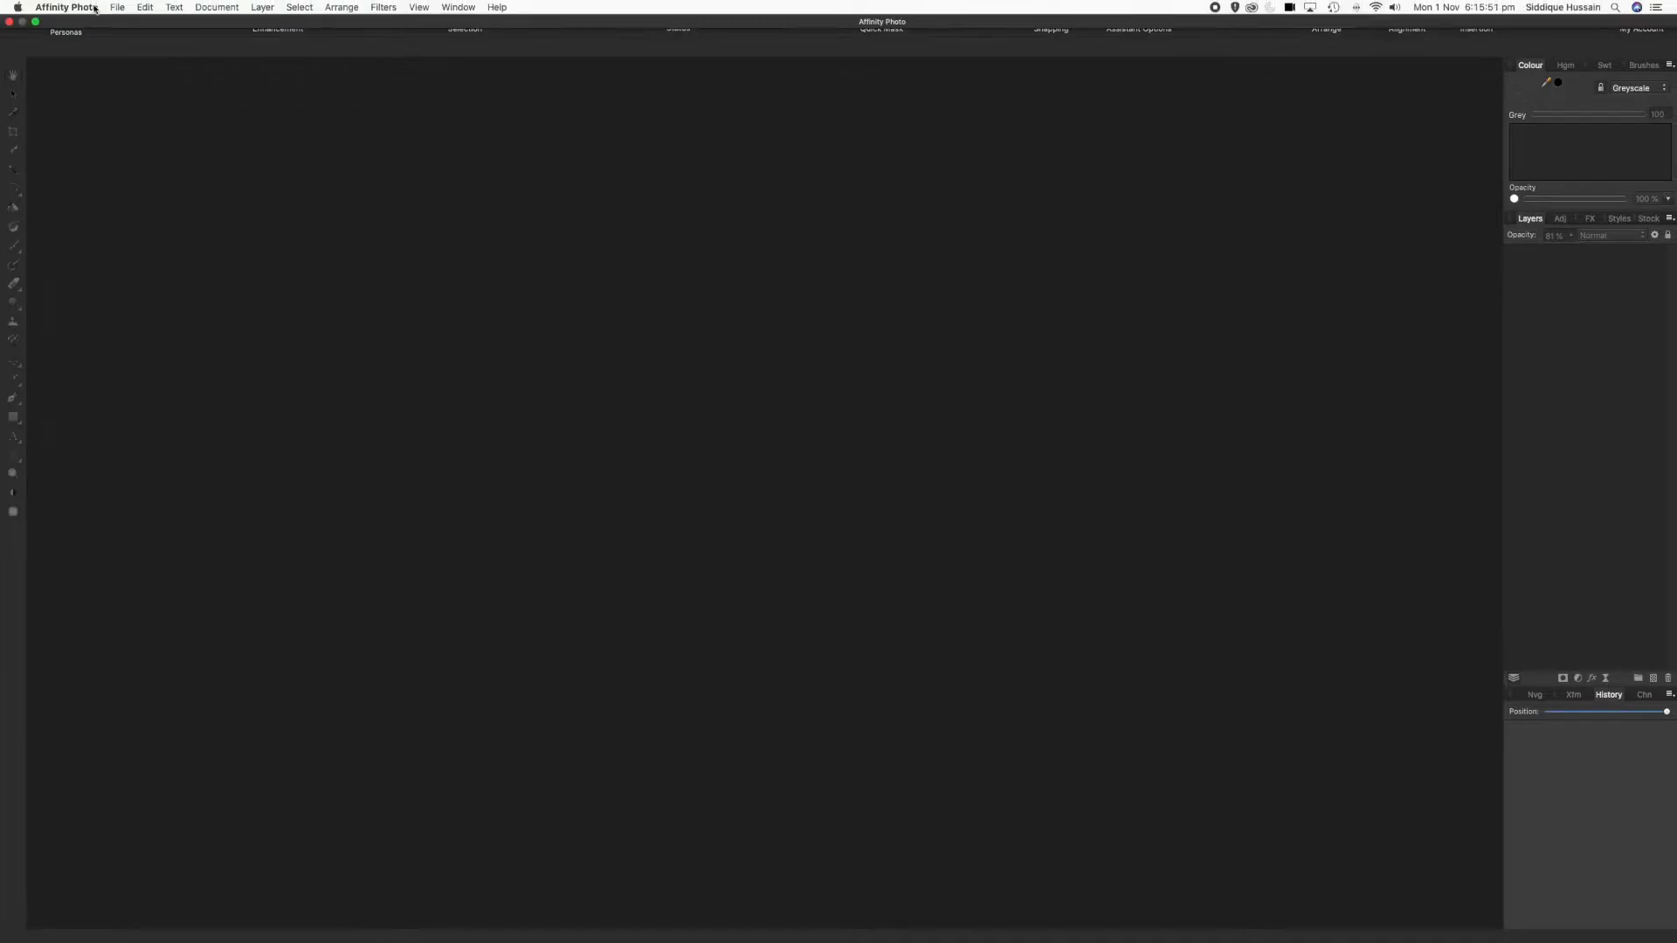
left_click(118, 11)
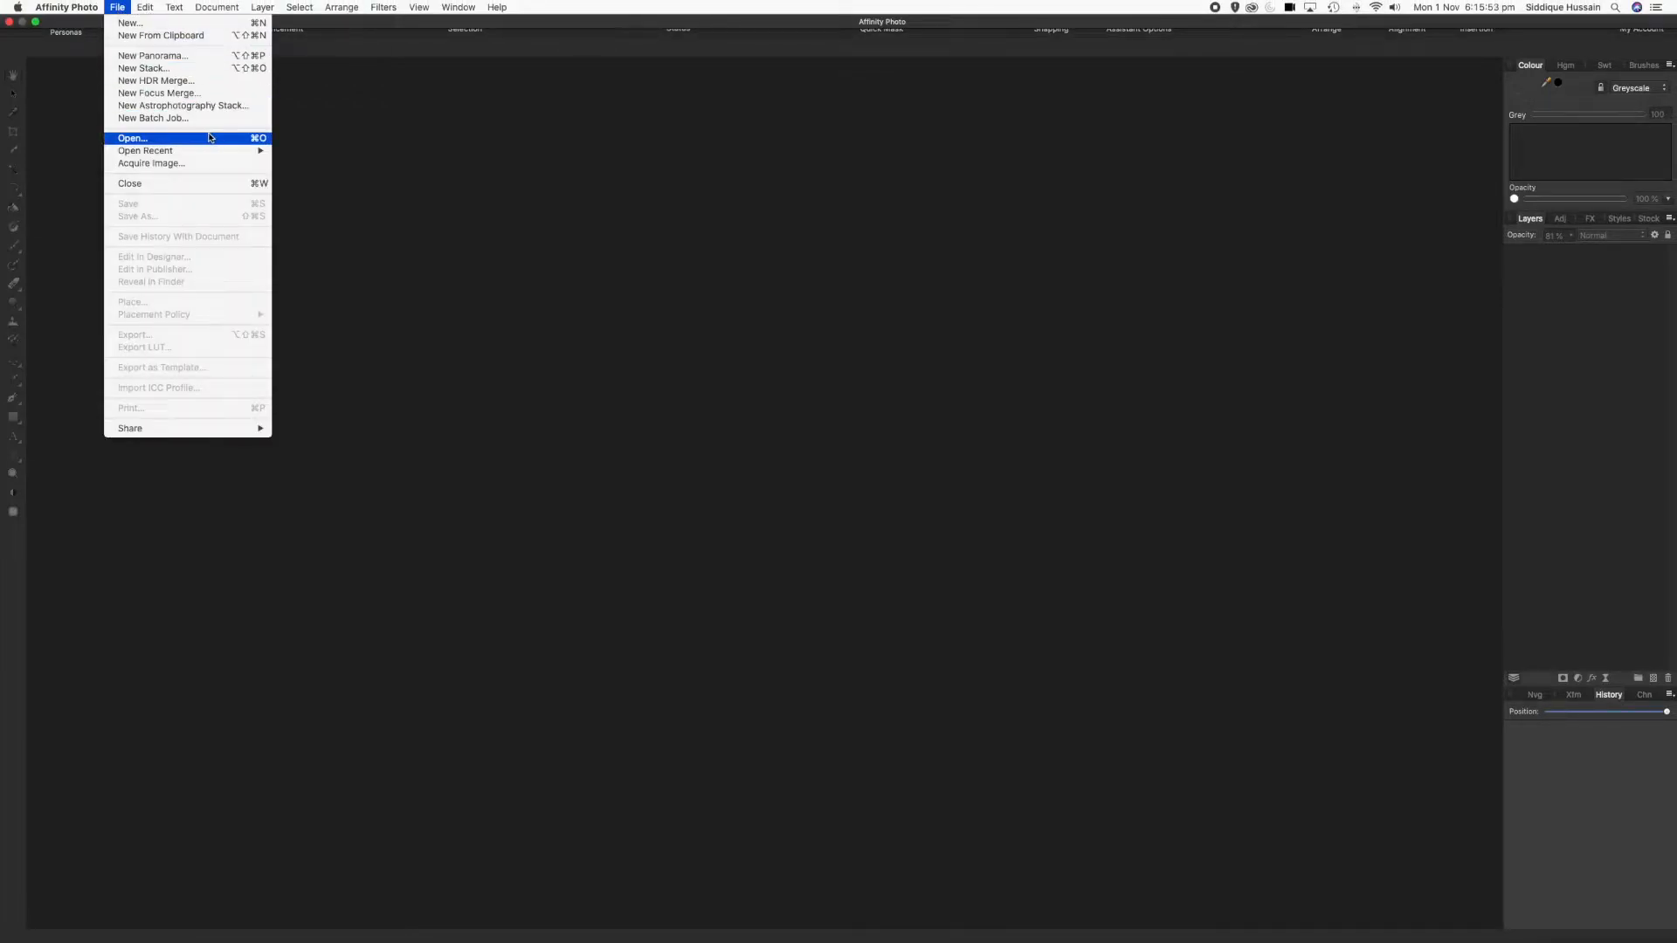
mouse_move(235, 158)
left_click(329, 151)
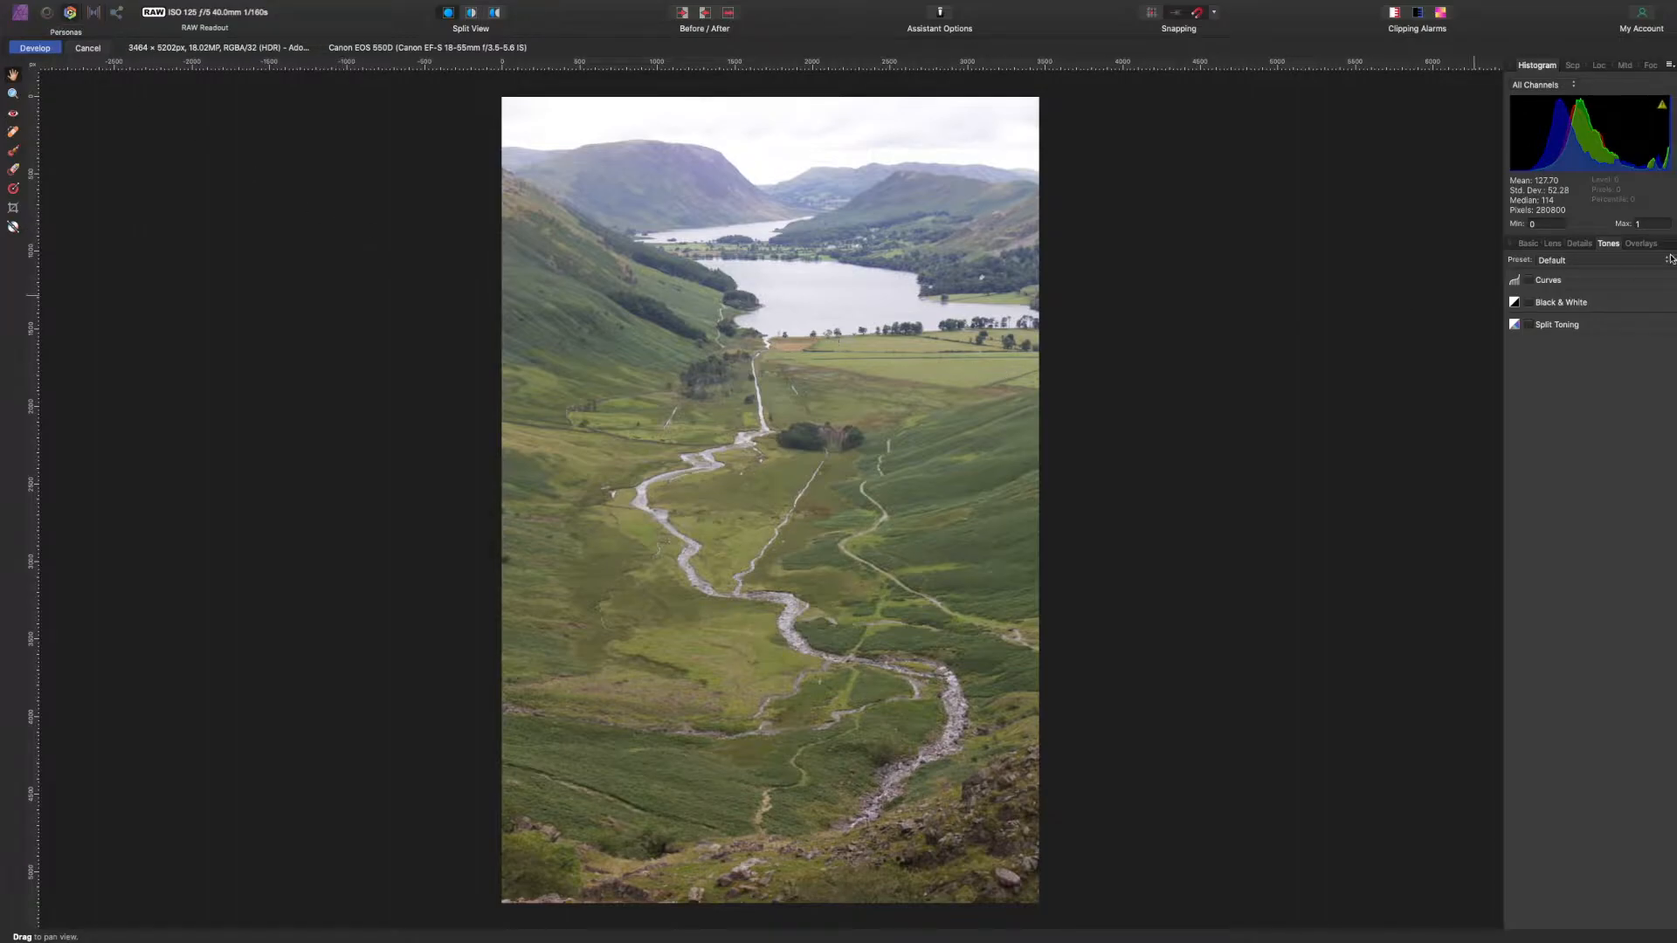
Set the raw photo's exposure to -0.29, blackpoint to 7% and brightness to 11%.
left_click(1528, 245)
left_click_drag(1570, 317, 1595, 361)
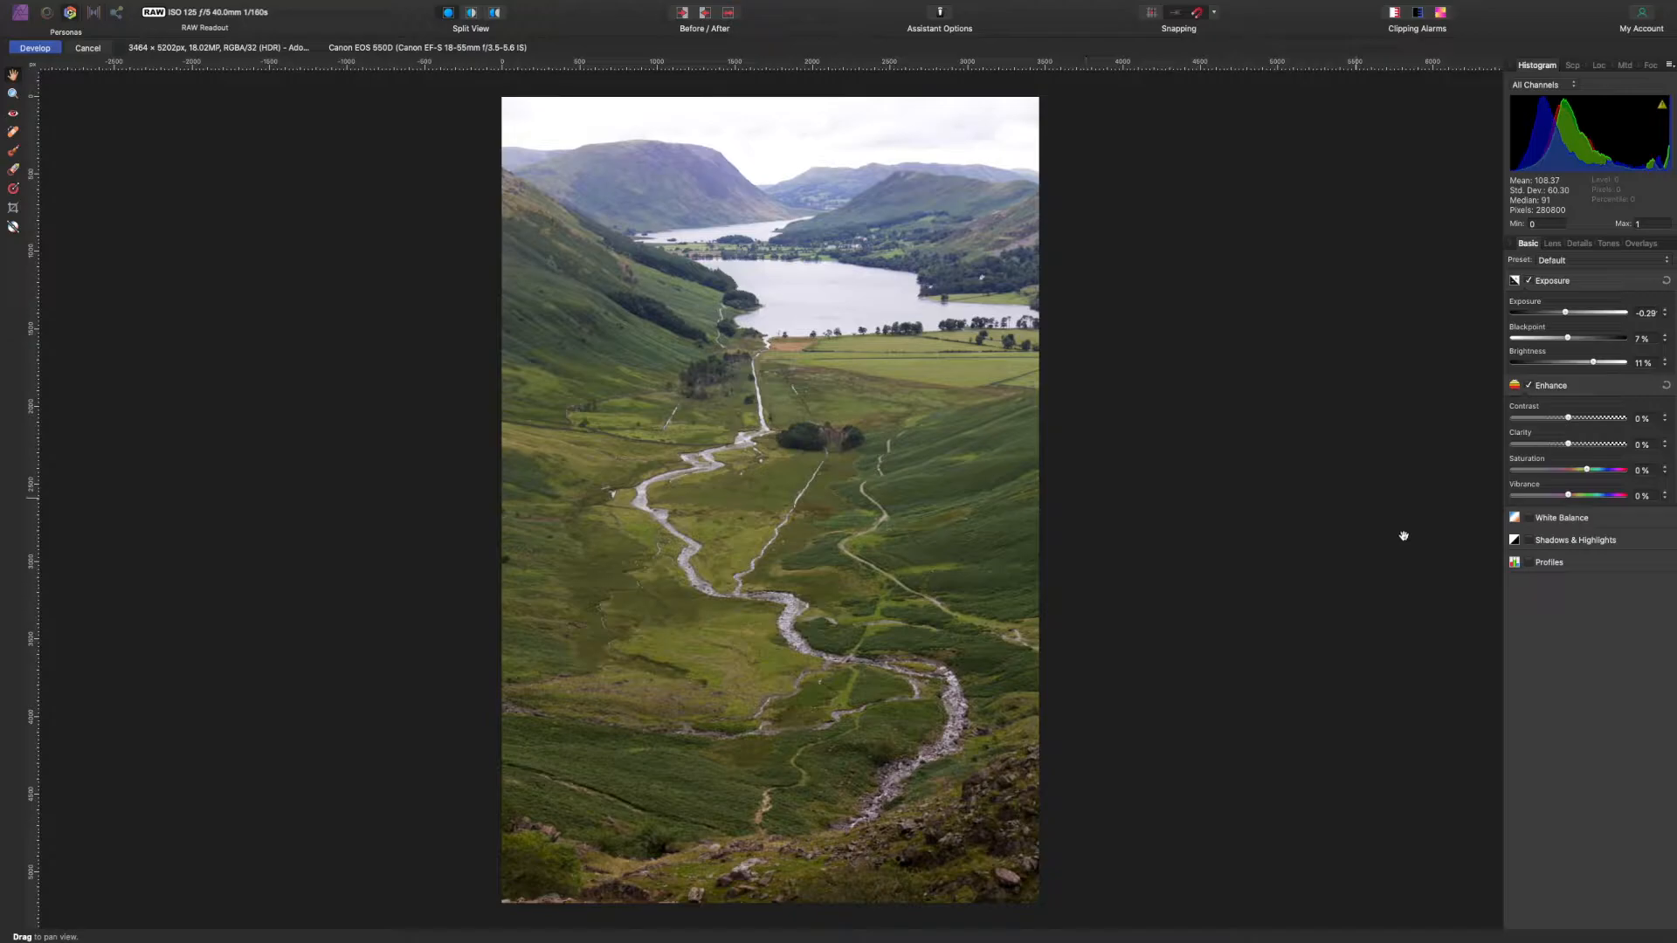
Enhance the raw photo with contrast 8%, clarity 16%, saturation -3% and vibrance 9%.
left_click_drag(1570, 423, 1580, 448)
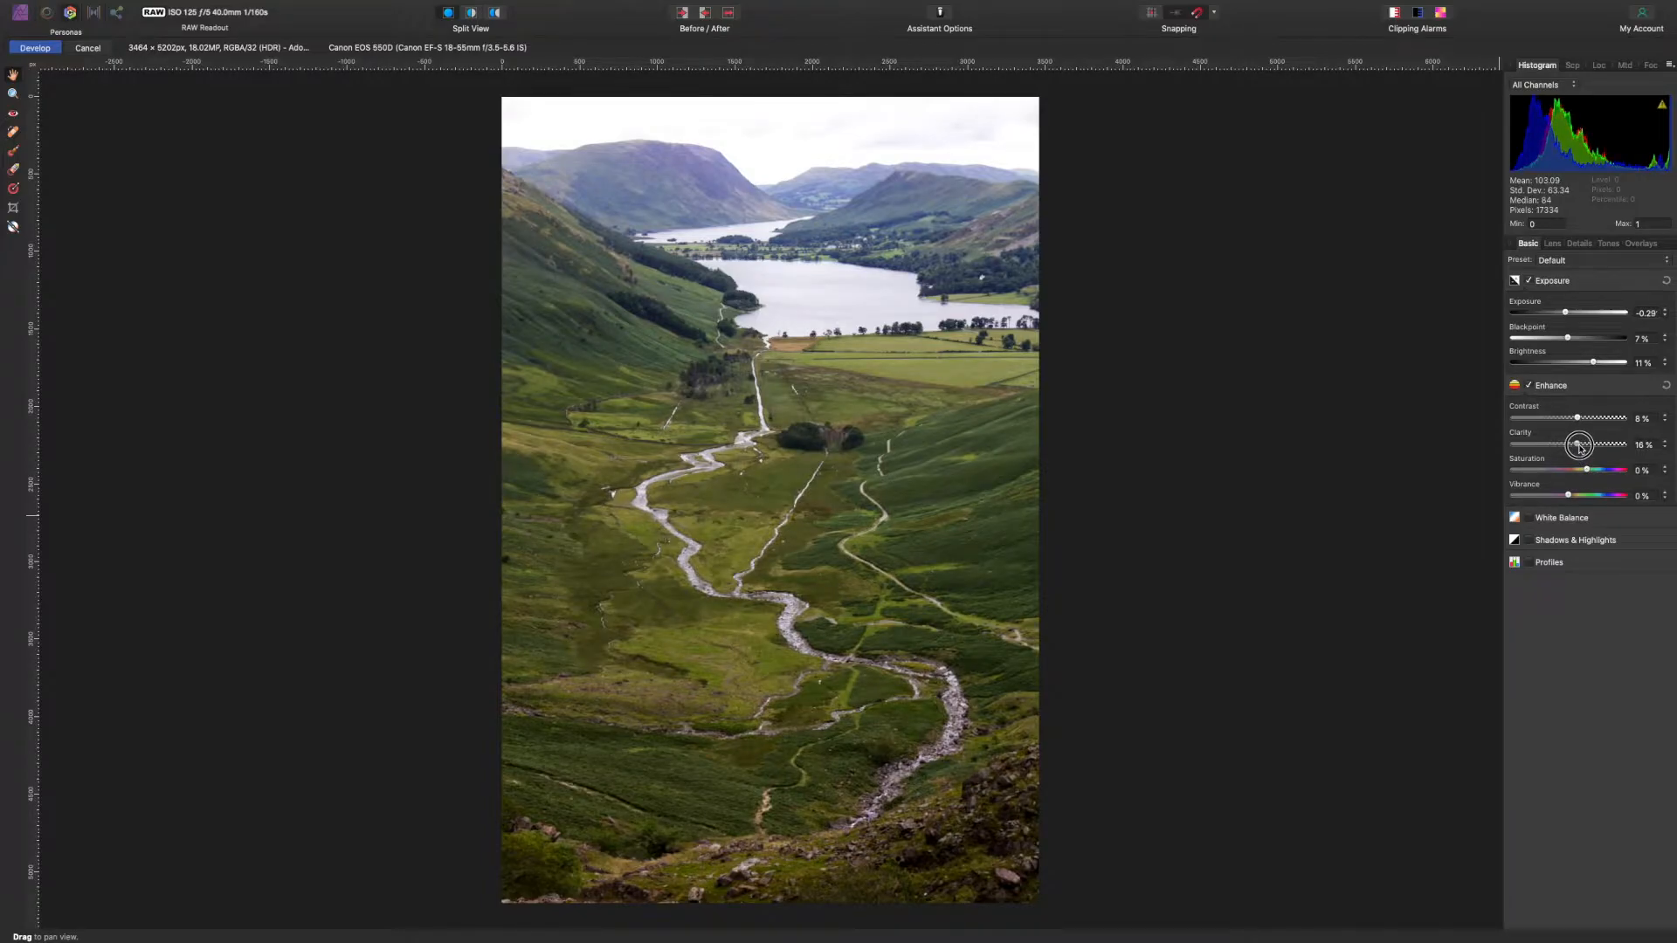
left_click_drag(1581, 448, 1581, 449)
left_click_drag(1588, 473, 1586, 472)
left_click_drag(1569, 498, 1580, 499)
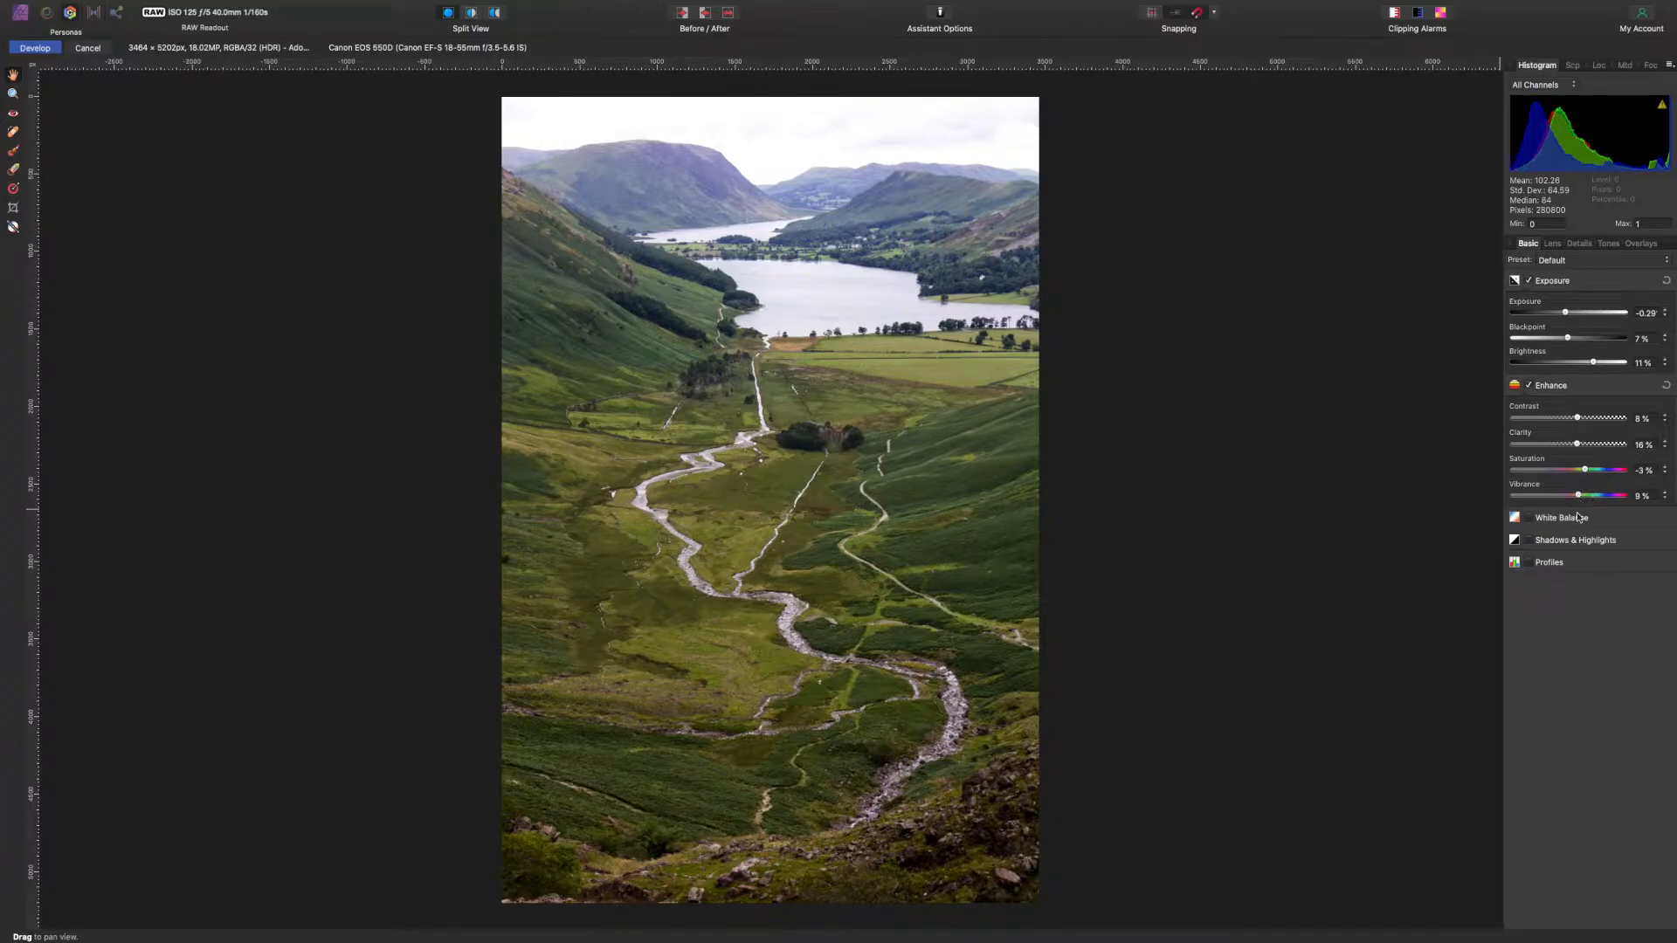
Enable the Shadows & Highlights adjustment and set shadows to -6% and highlights to -88%.
left_click(1529, 540)
left_click_drag(1568, 573, 1521, 597)
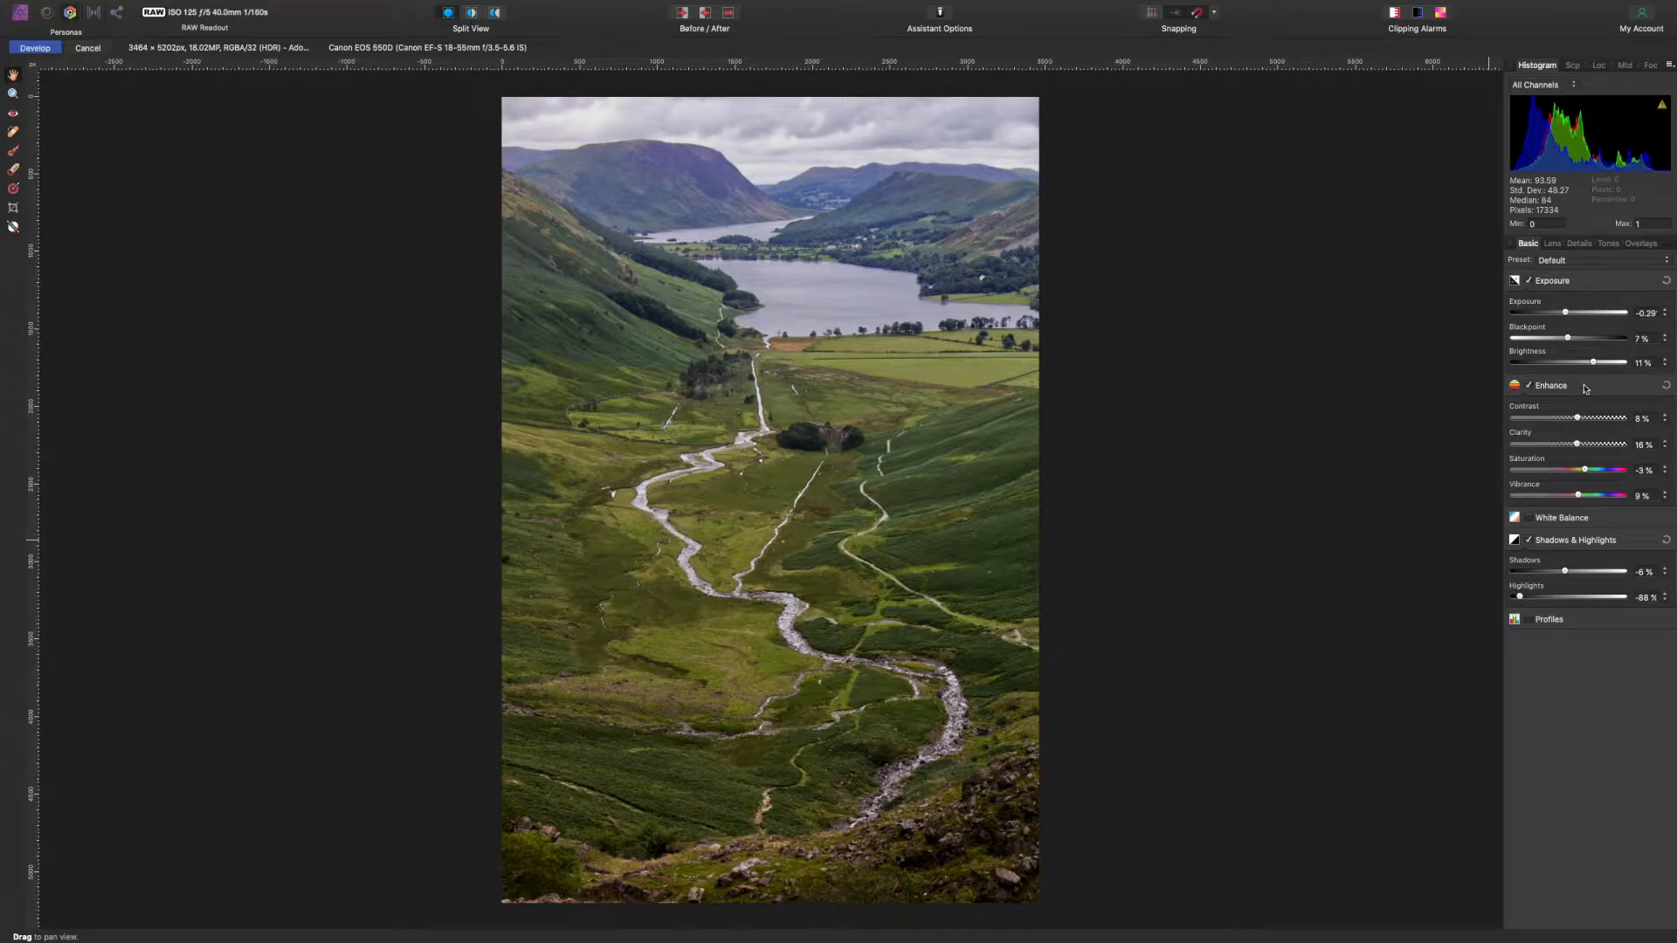
Enable Detail Refinement, raise its radius and amount slightly, and develop the raw photo.
left_click(1551, 246)
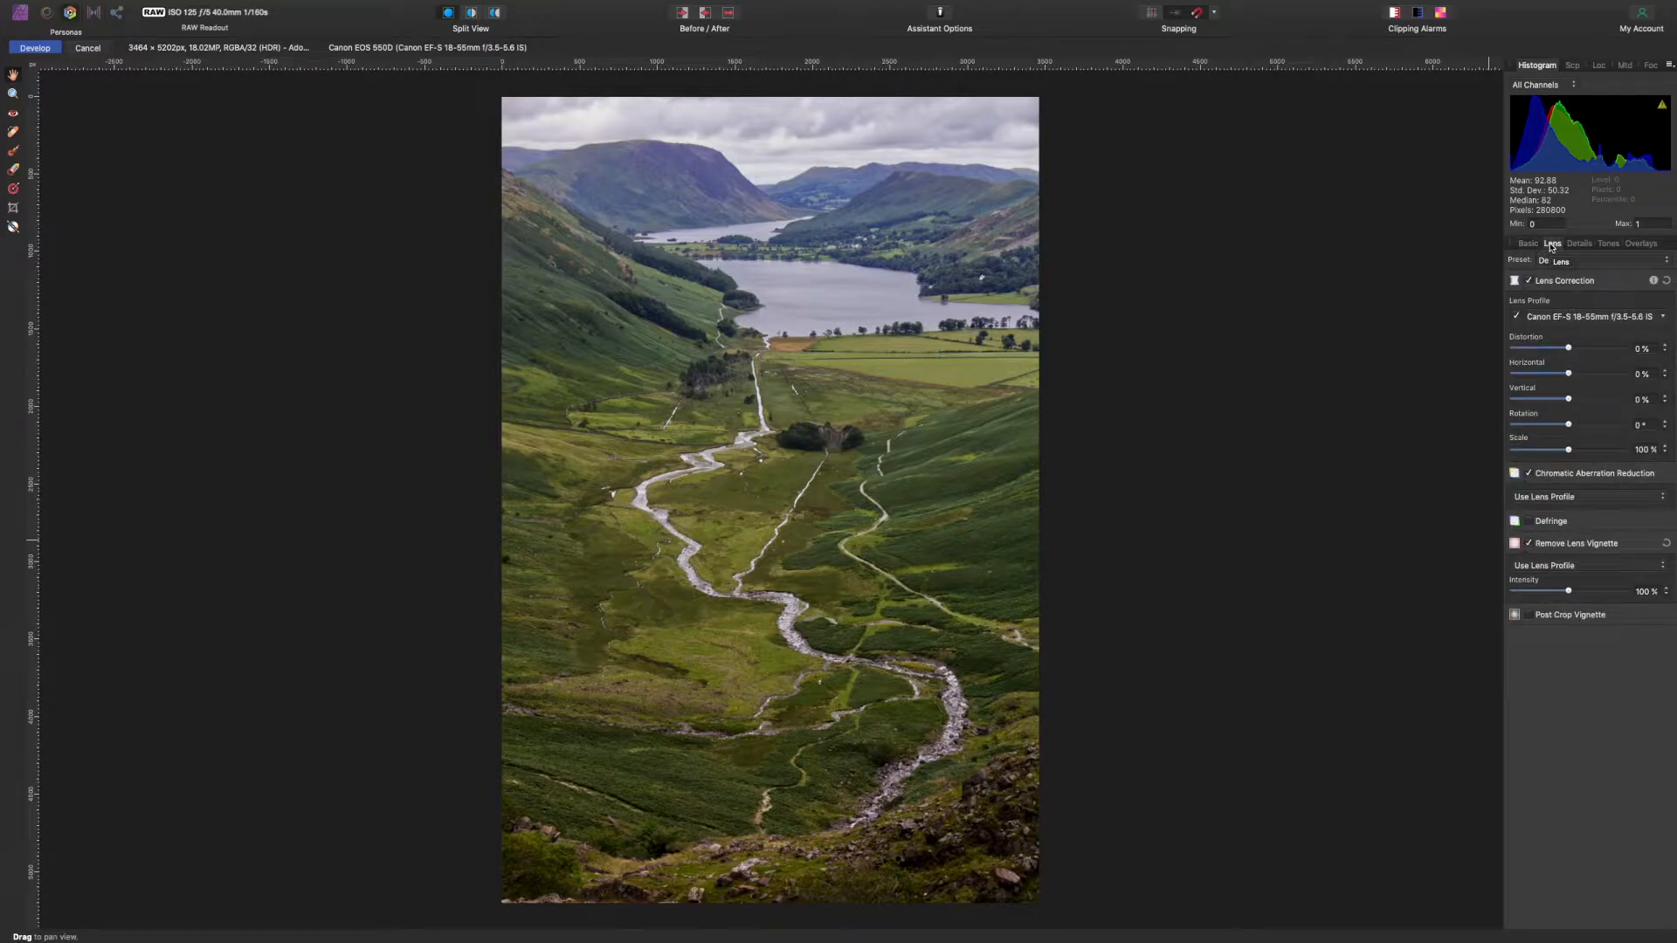
left_click(1579, 245)
left_click(1528, 280)
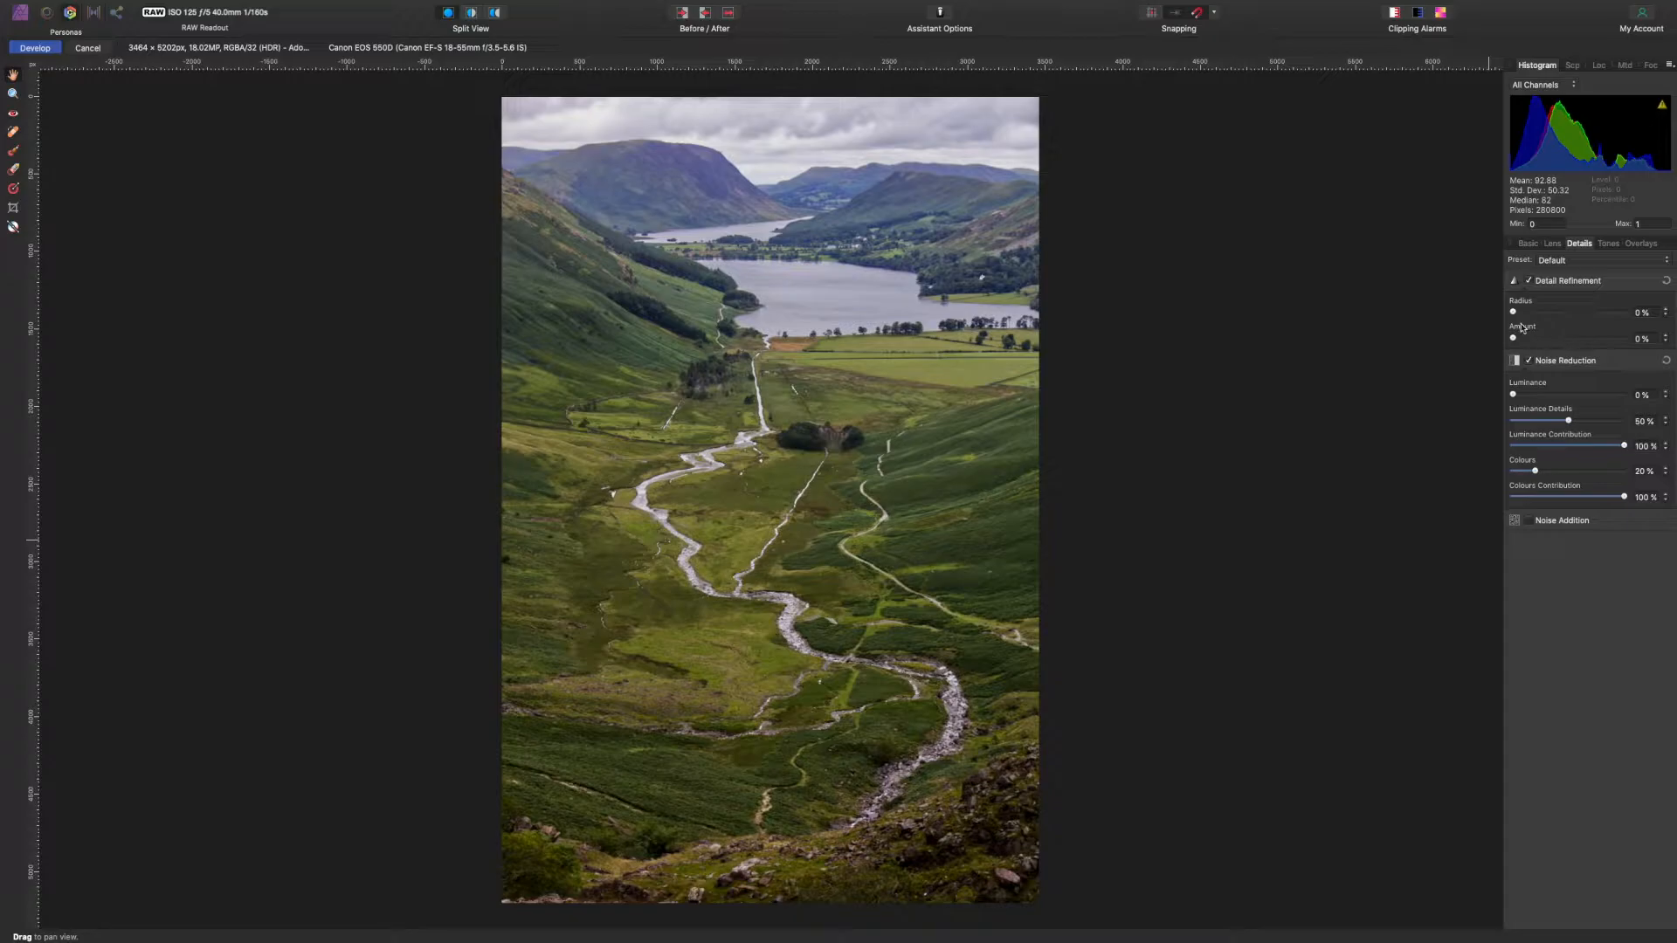
left_click_drag(1516, 316, 1530, 343)
left_click(35, 47)
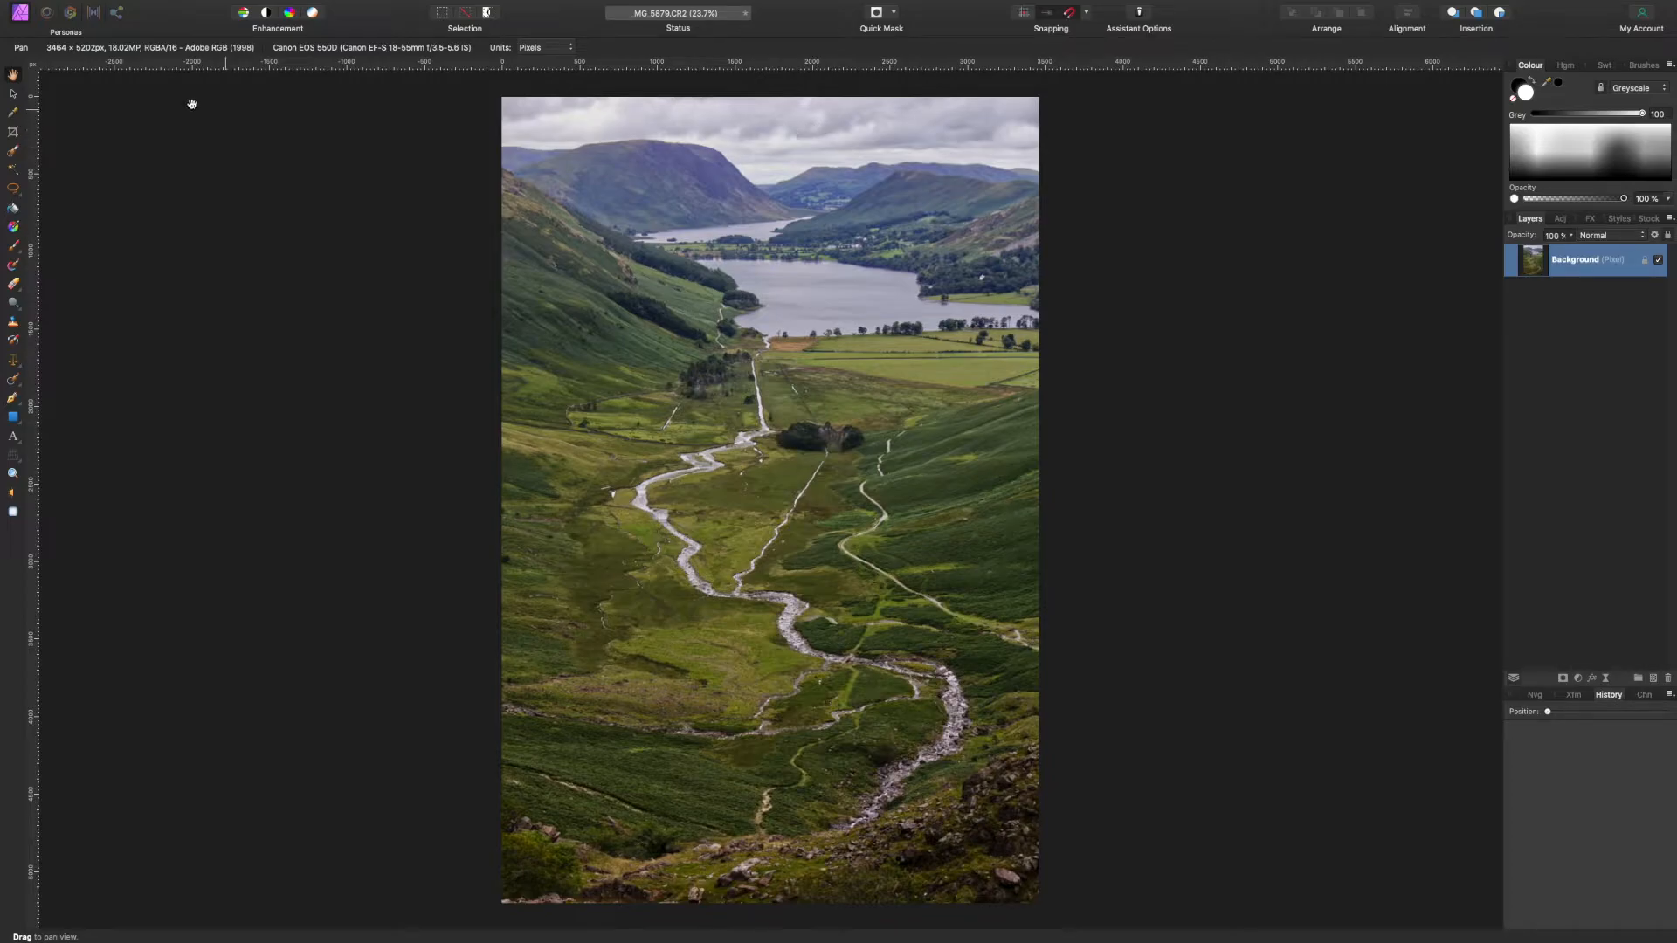
Select the whole sky down to the mountain skyline with an enlarged Selection Brush and inspect the selection edge.
left_click(12, 153)
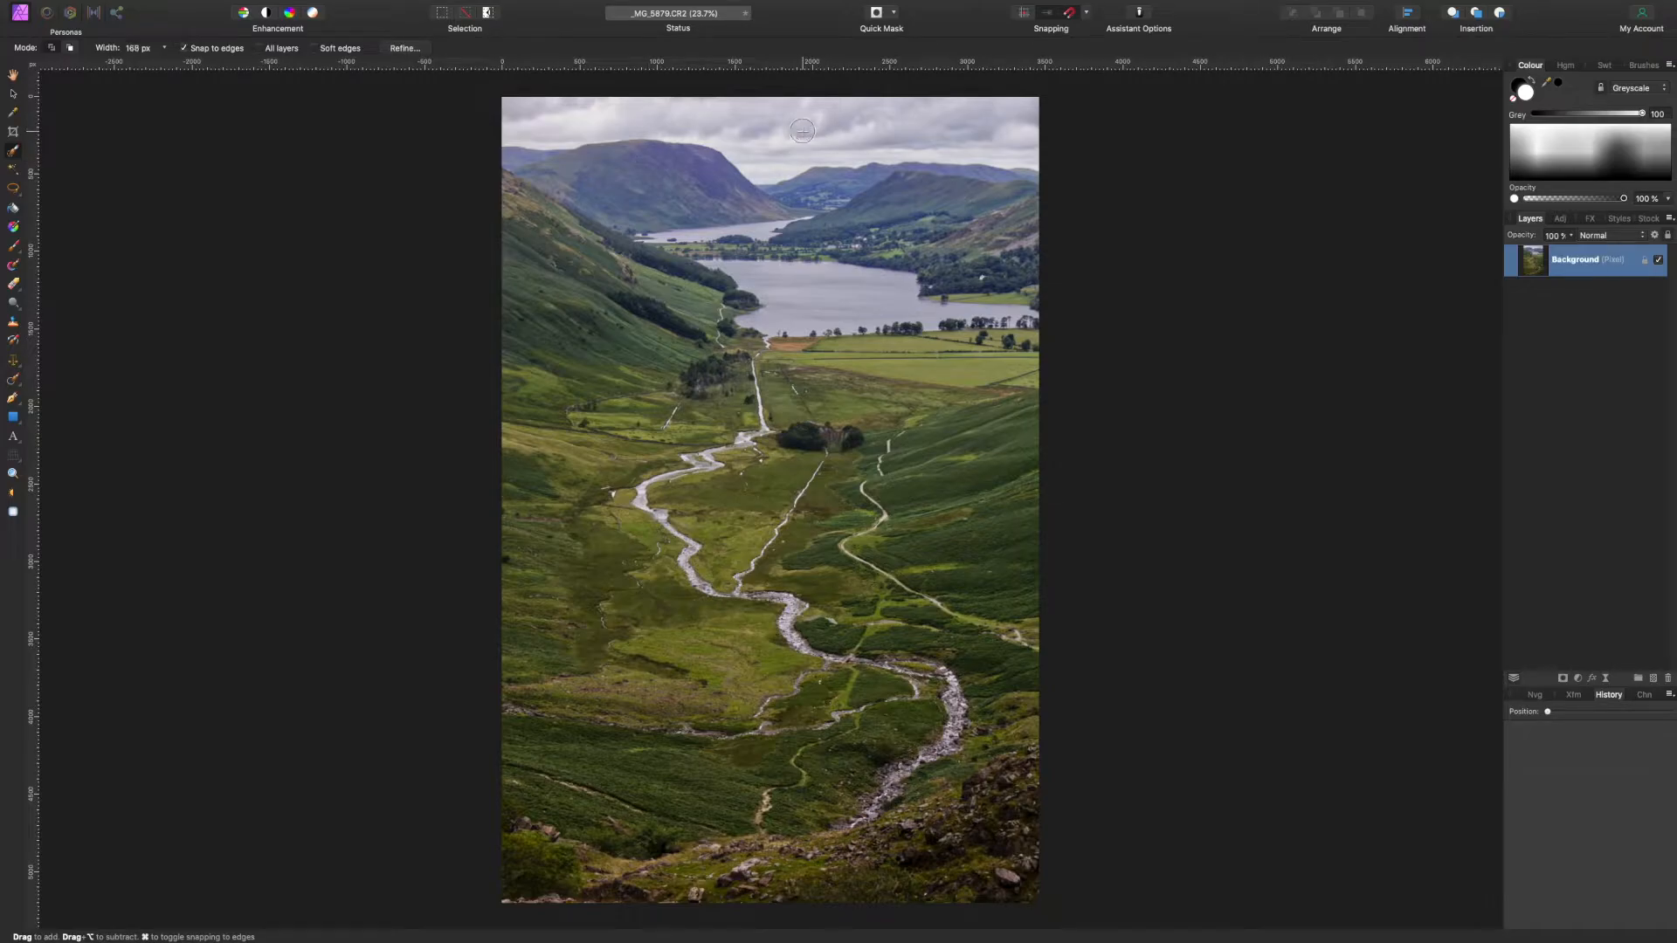
key("bracketright")
mouse_move(807, 114)
left_mouse_down()
mouse_move(984, 114)
mouse_move(876, 116)
mouse_move(789, 145)
mouse_move(747, 145)
left_mouse_up()
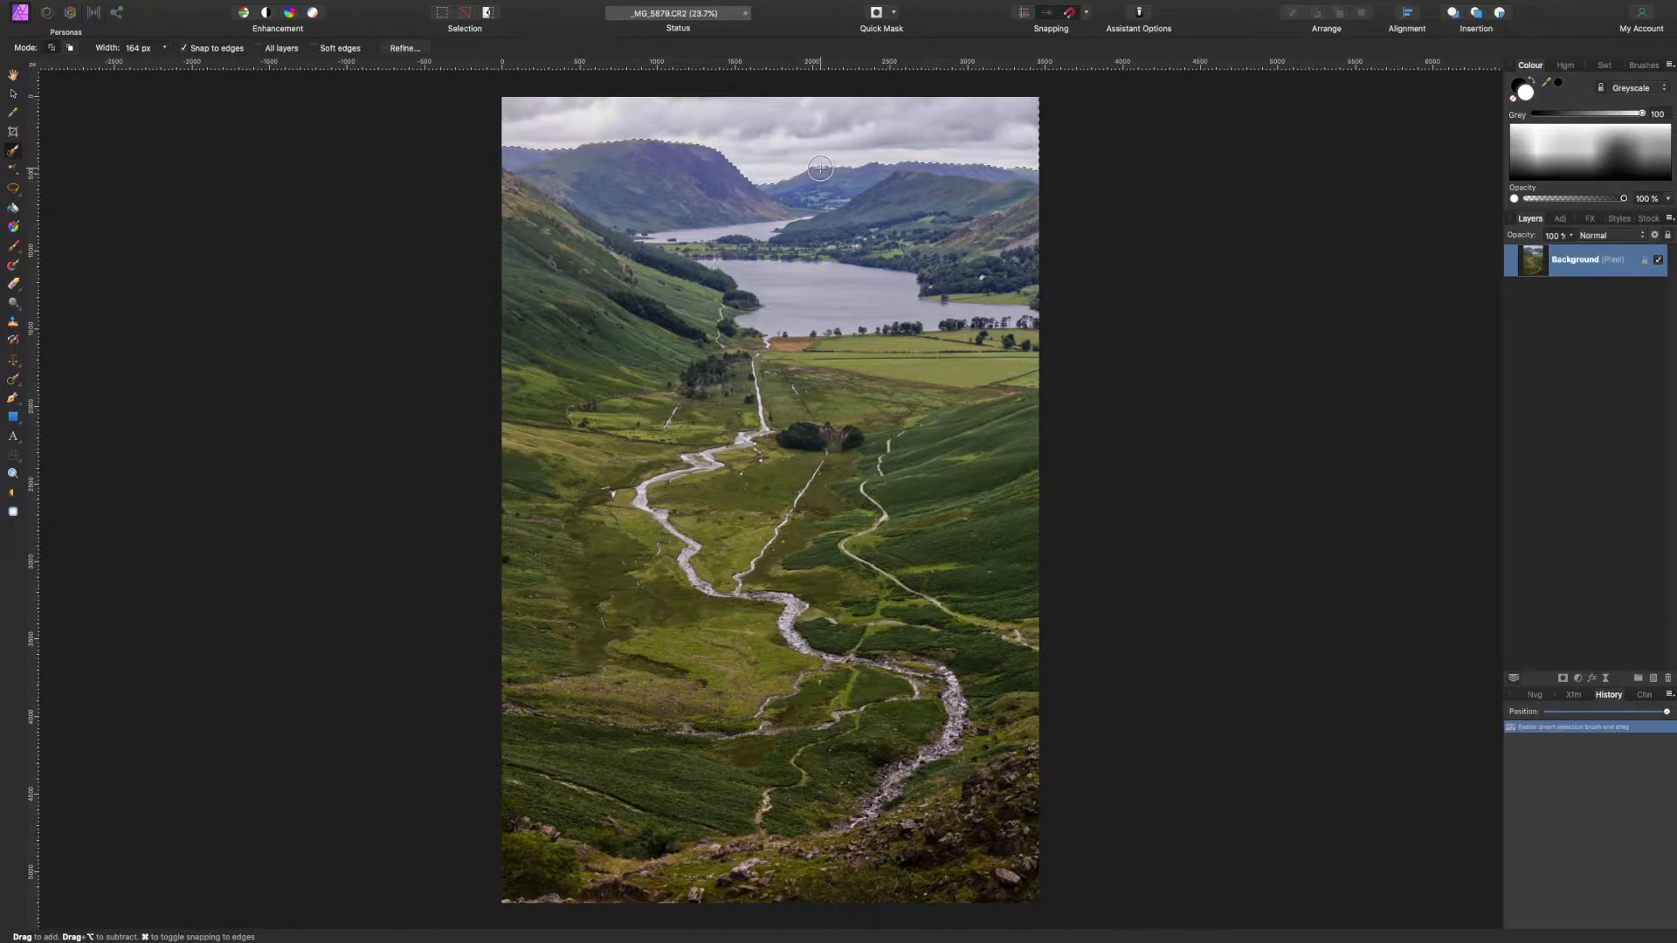
scroll(816, 167, "up", 5)
scroll(815, 167, "down", 3)
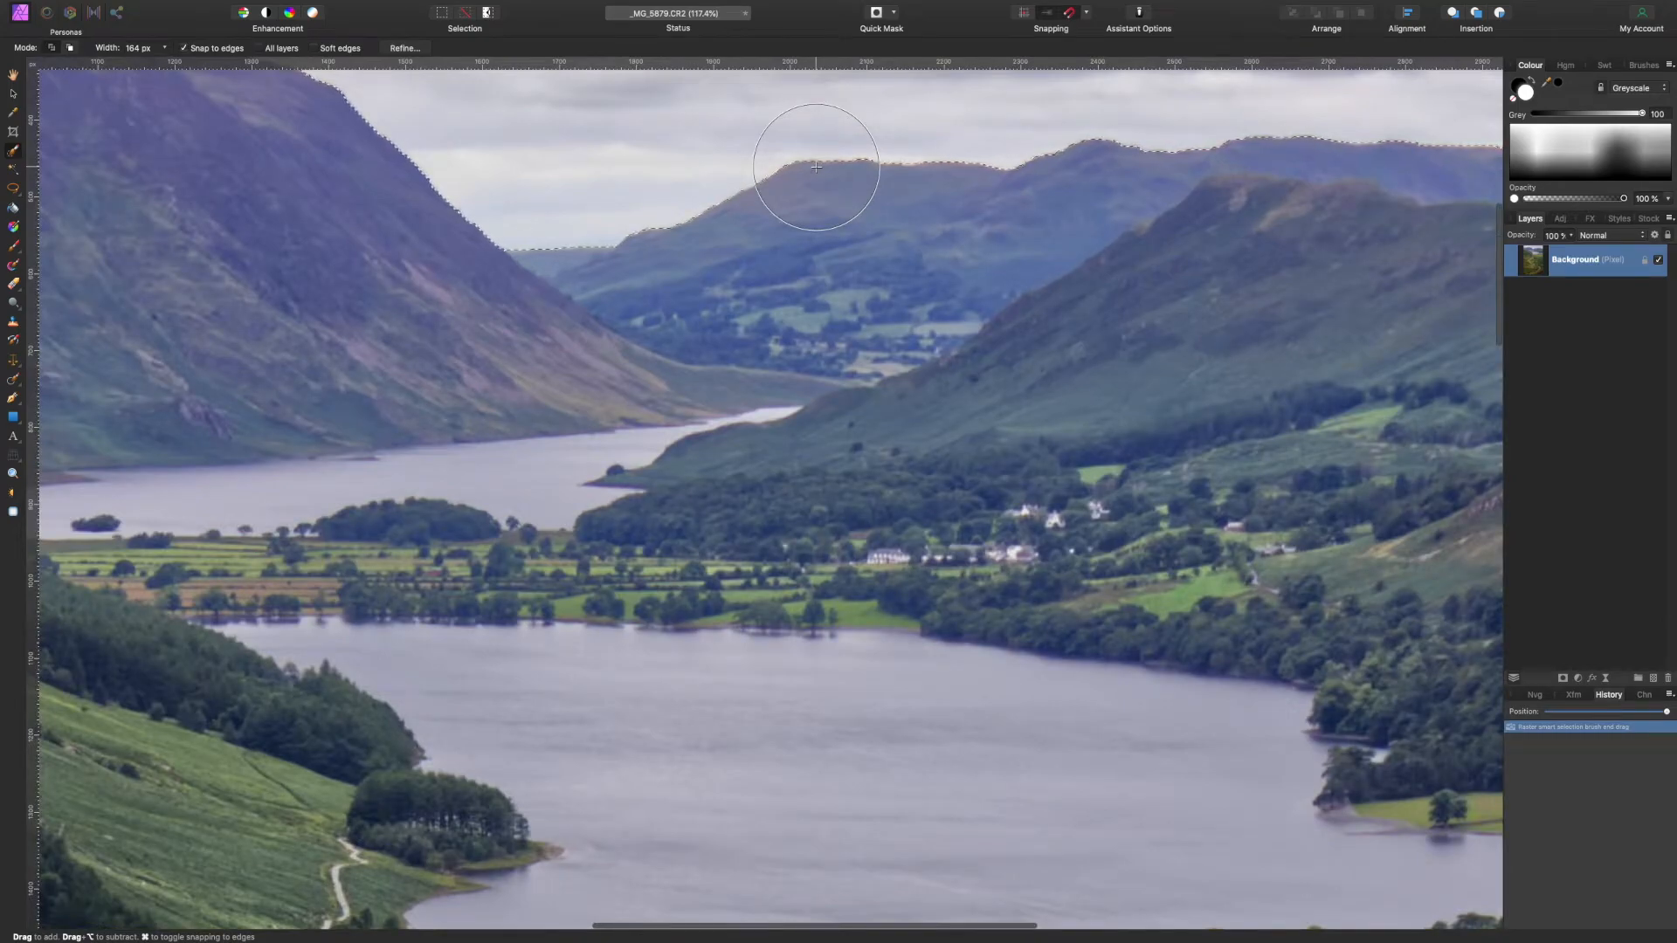
scroll(816, 167, "down", 5)
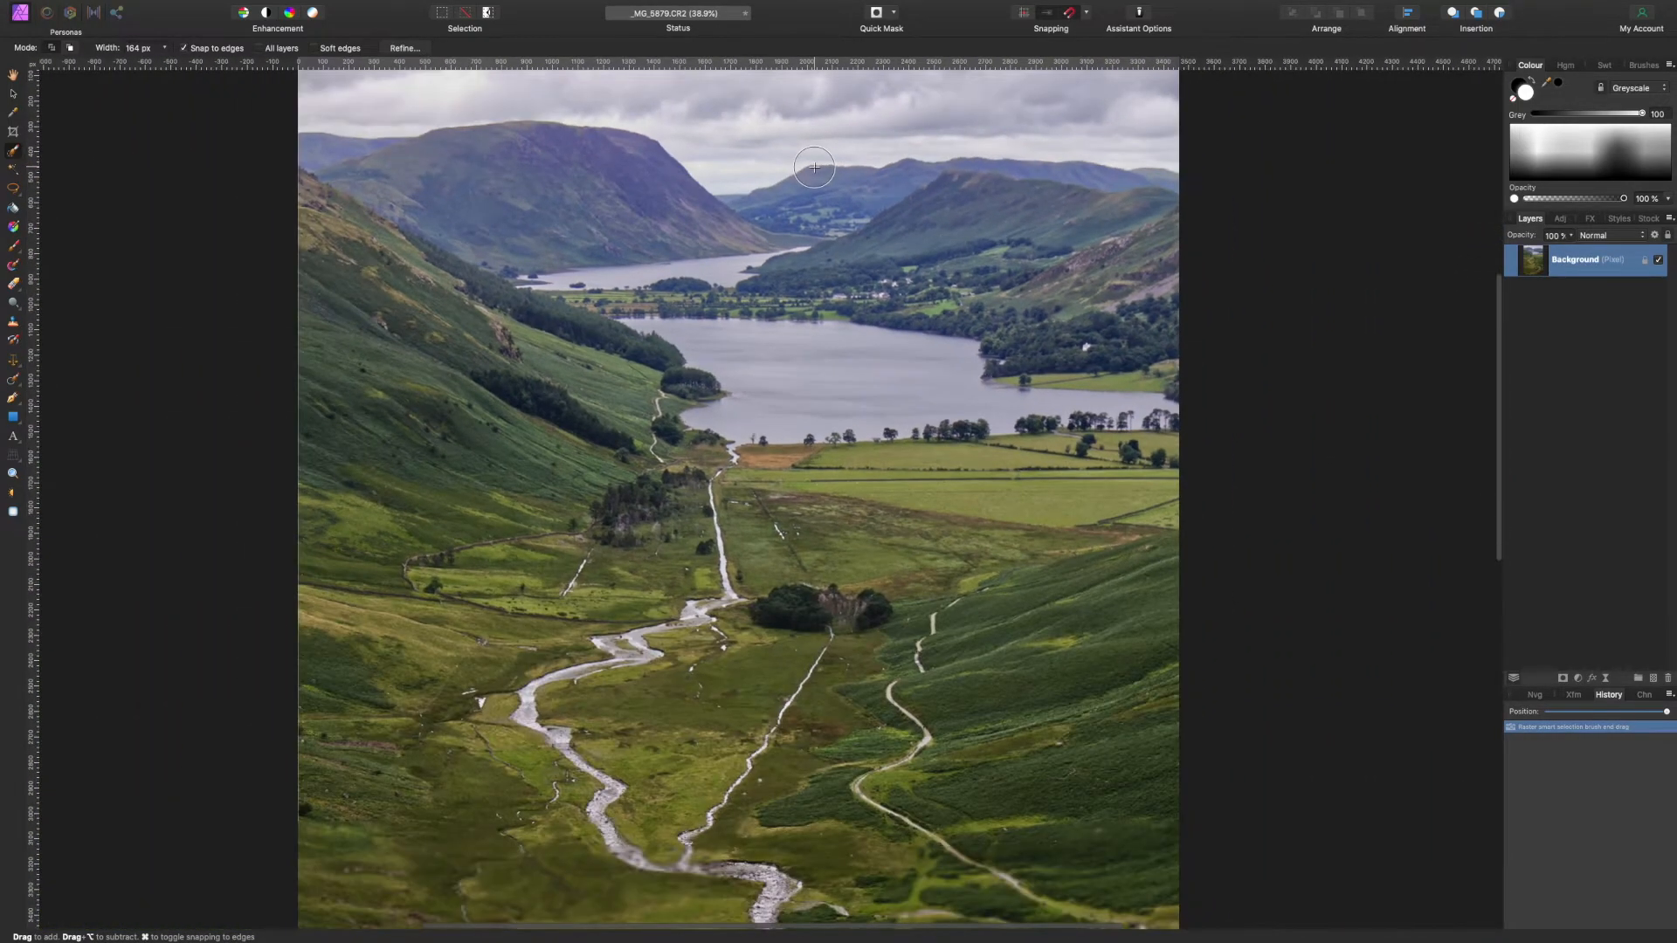
scroll(813, 168, "down", 2)
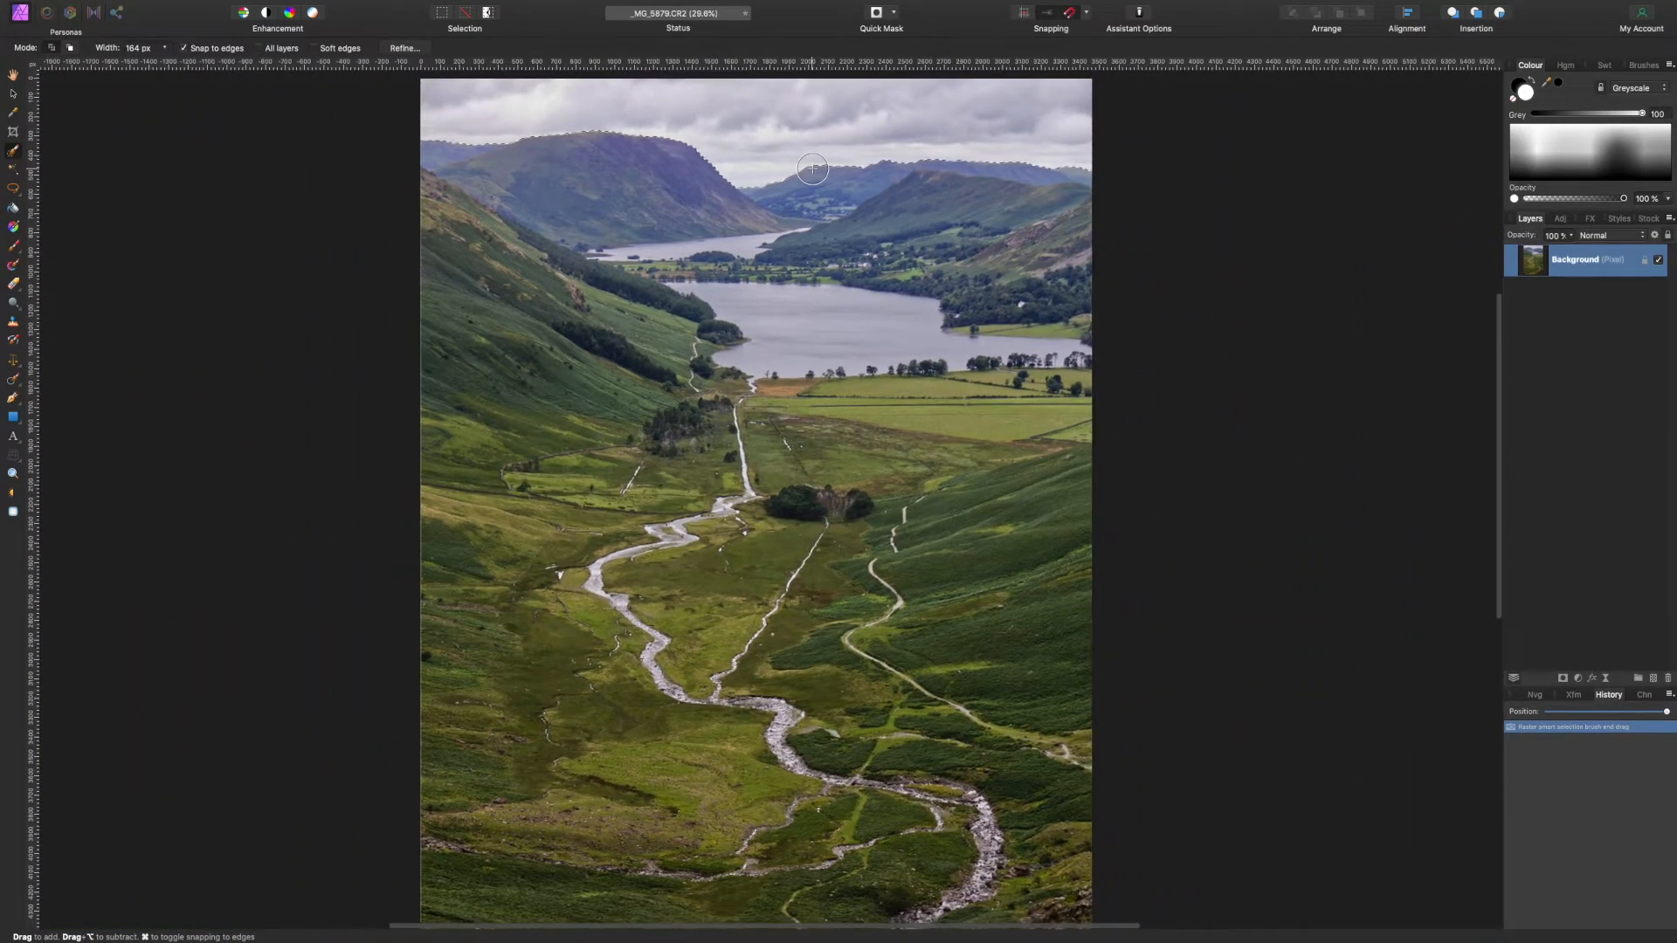
scroll(811, 168, "down", 1)
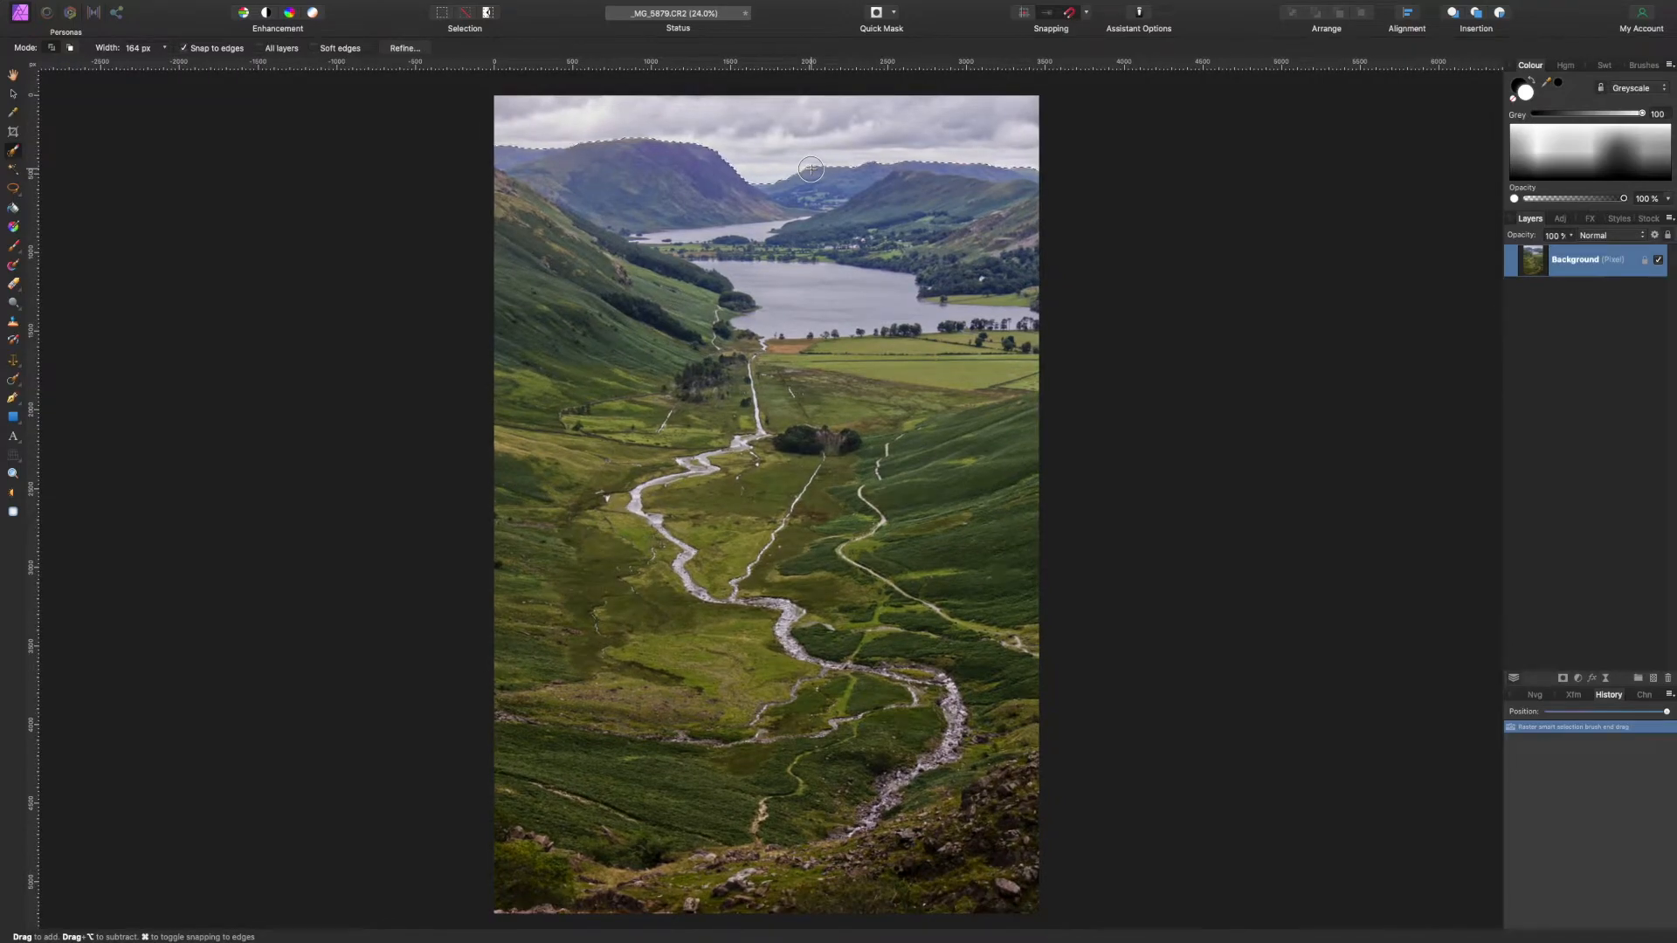
Refine the sky selection with a 0.2 px feather and output it to a new layer.
left_click(405, 48)
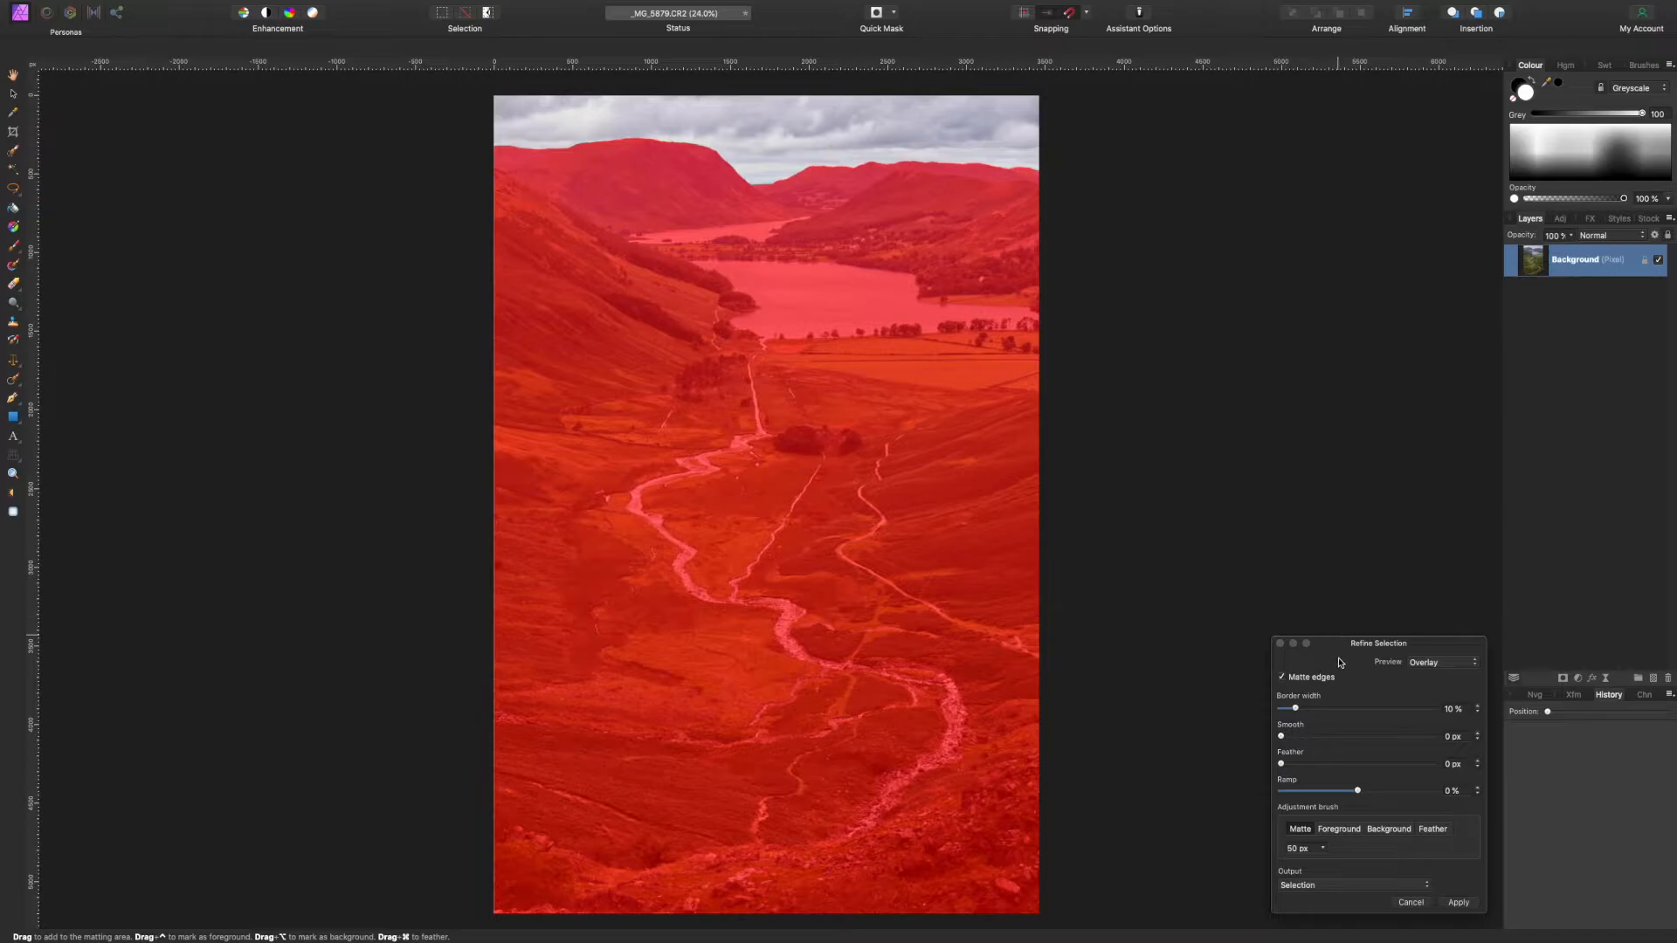
left_click_drag(1331, 646, 1228, 207)
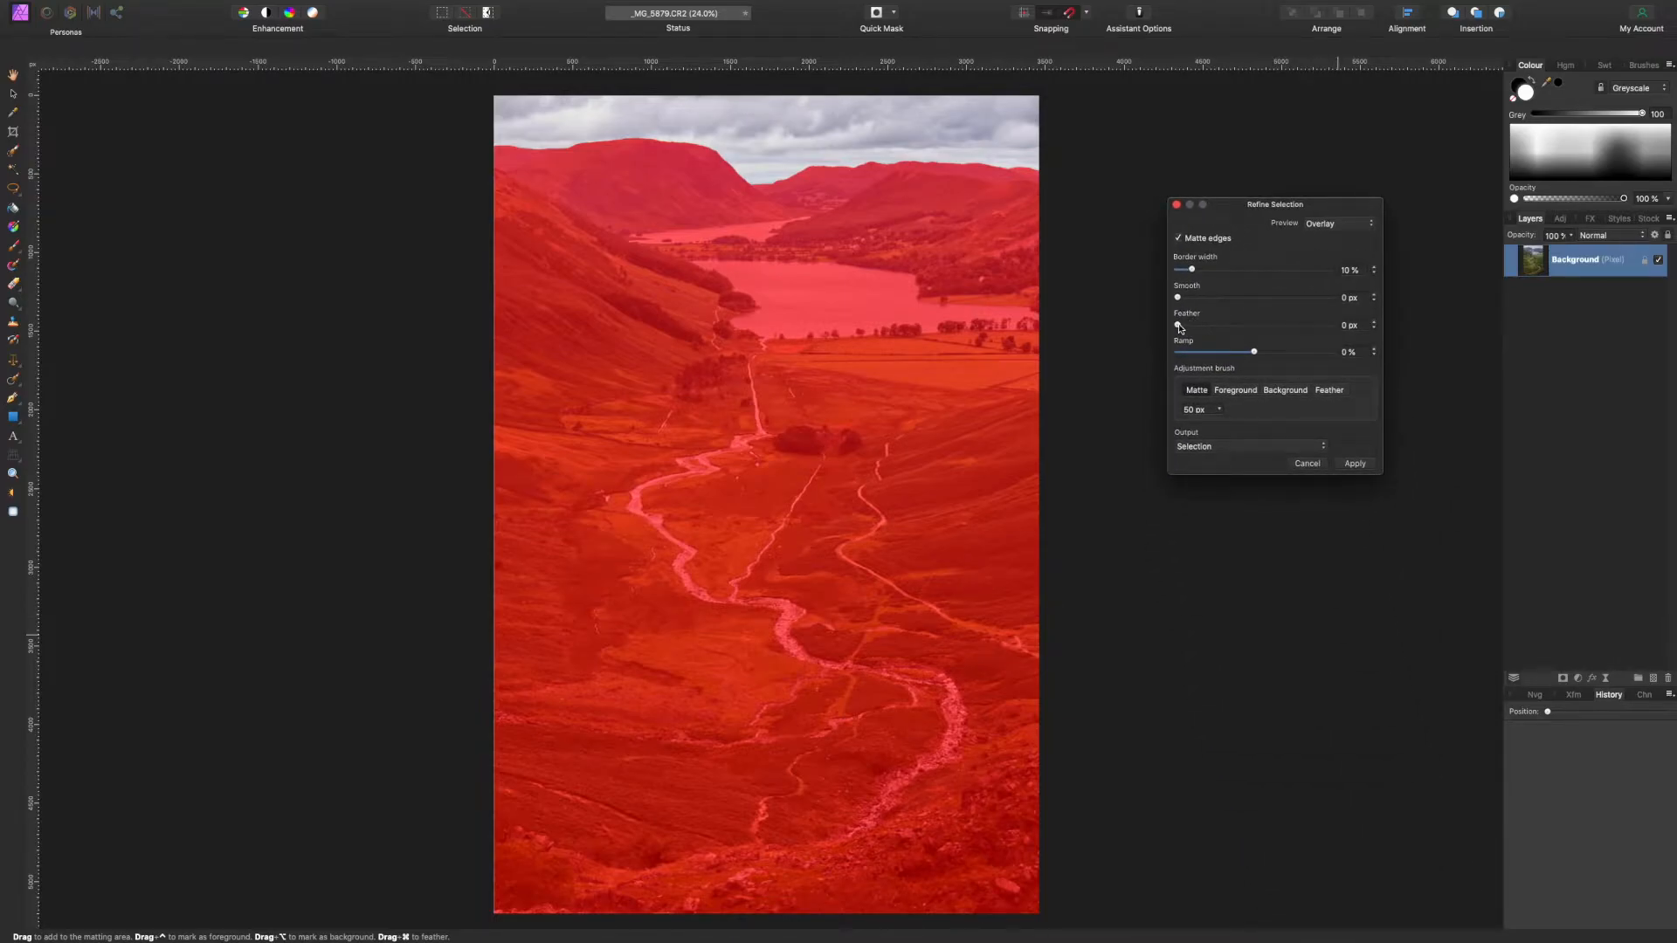
left_click_drag(1180, 328, 1188, 327)
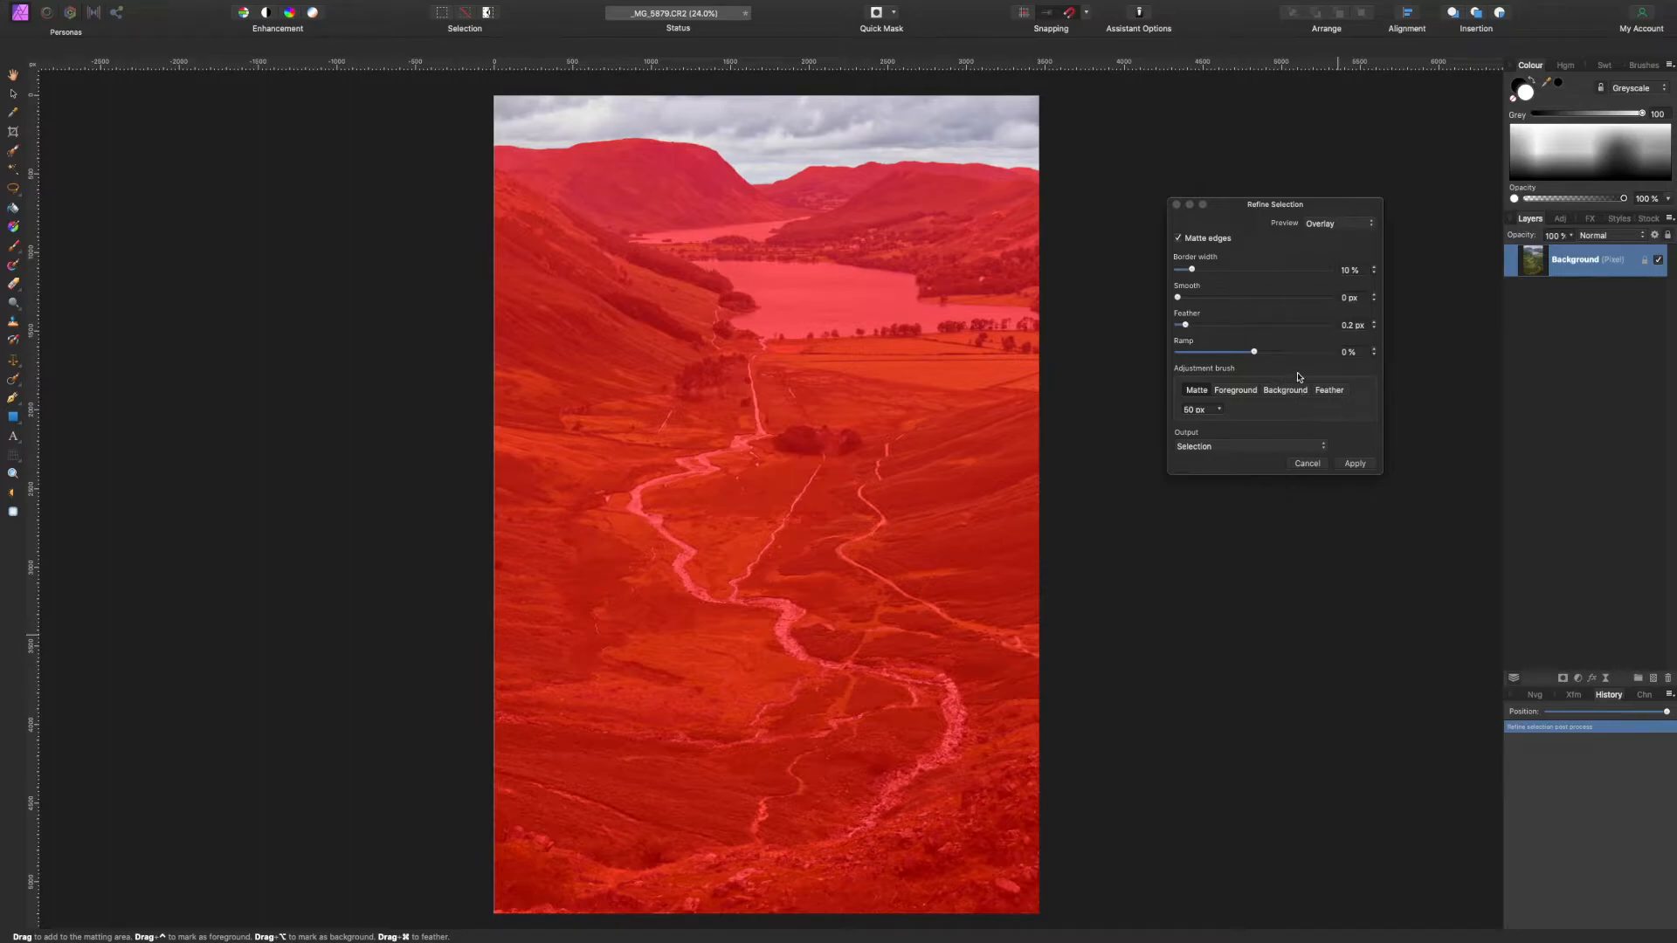
left_click(1272, 447)
left_click(1251, 472)
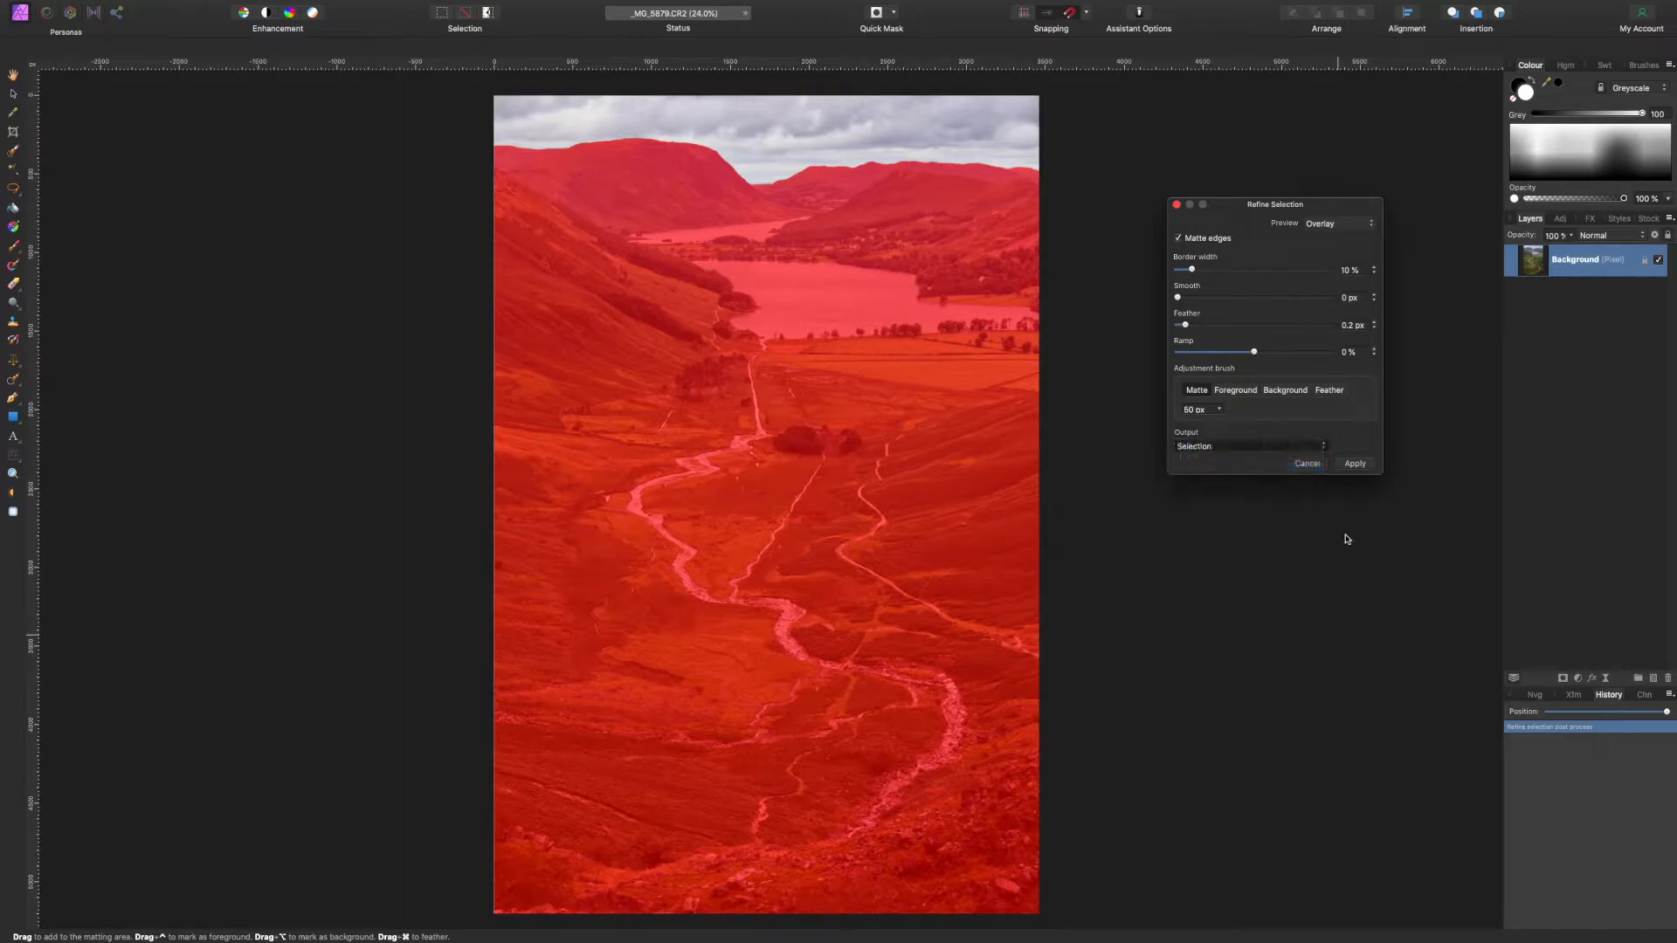
left_click(1355, 464)
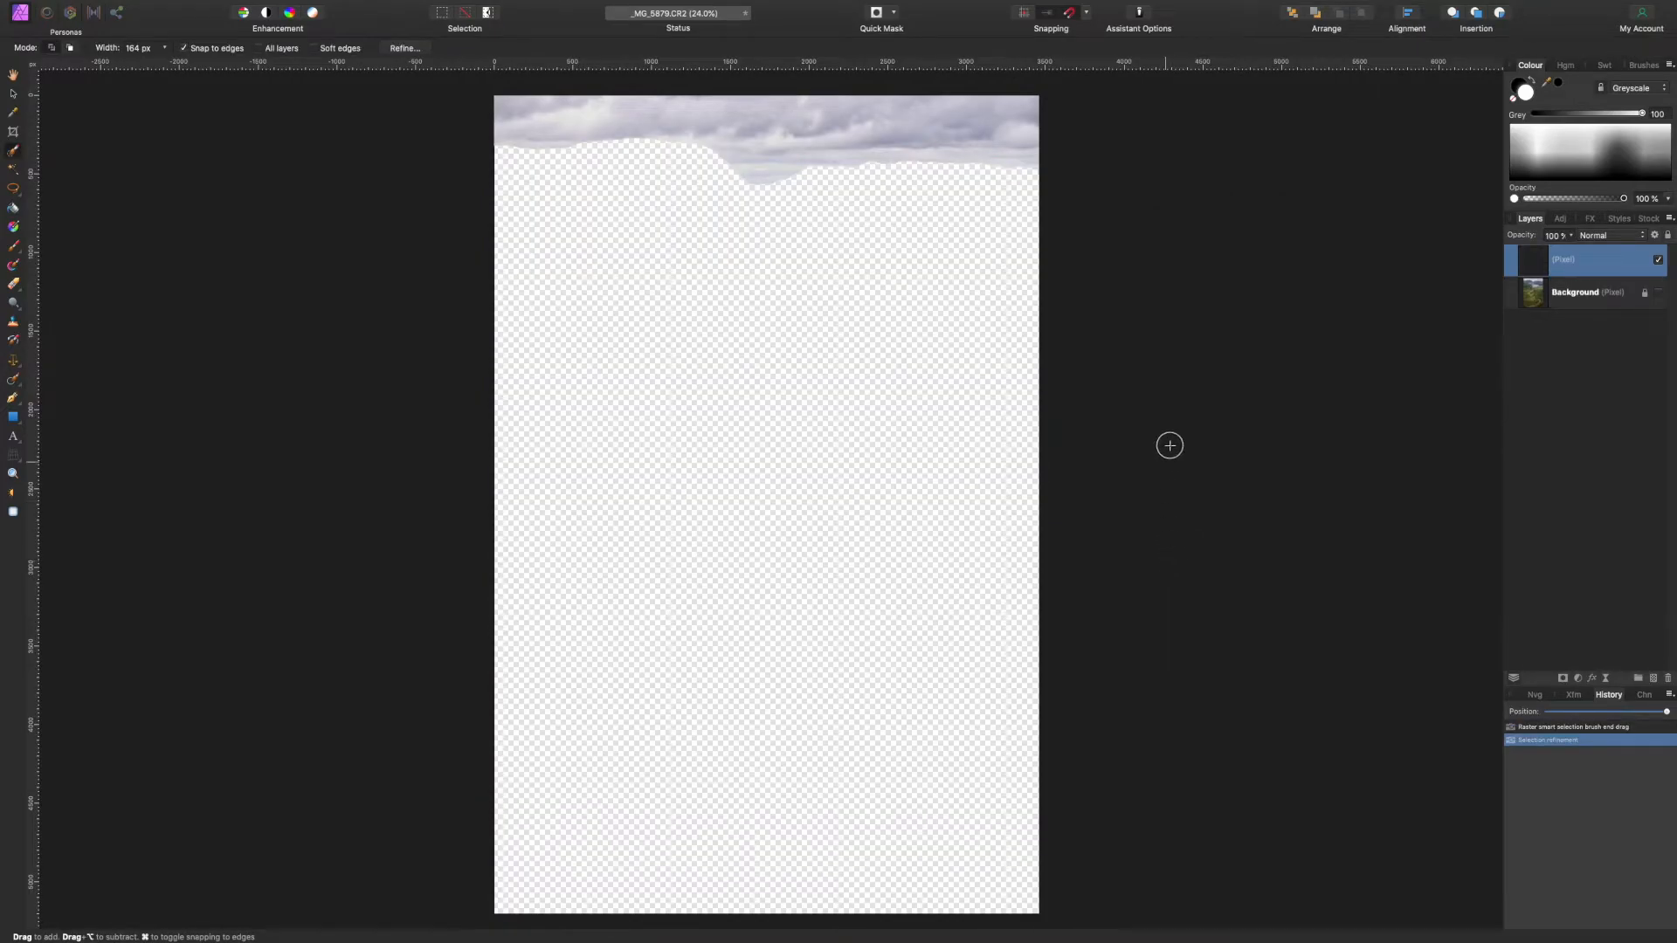
Toggle the Background layer's visibility to check the sky cutout, leaving the Background switched on.
left_click(1659, 293)
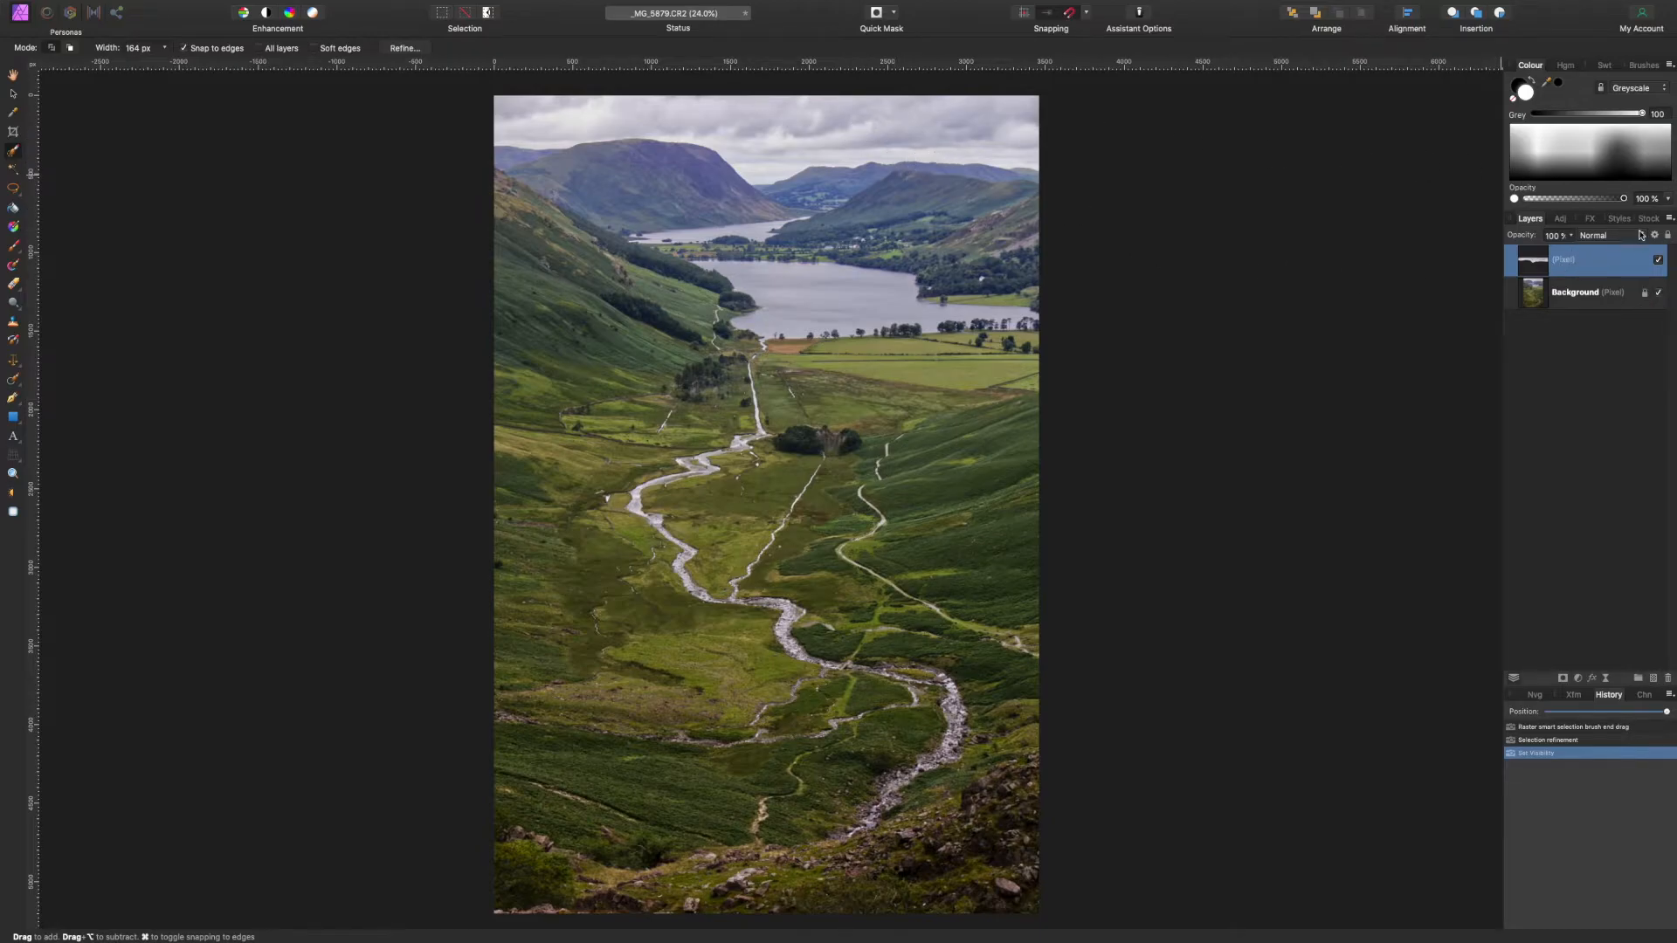
left_click(1659, 294)
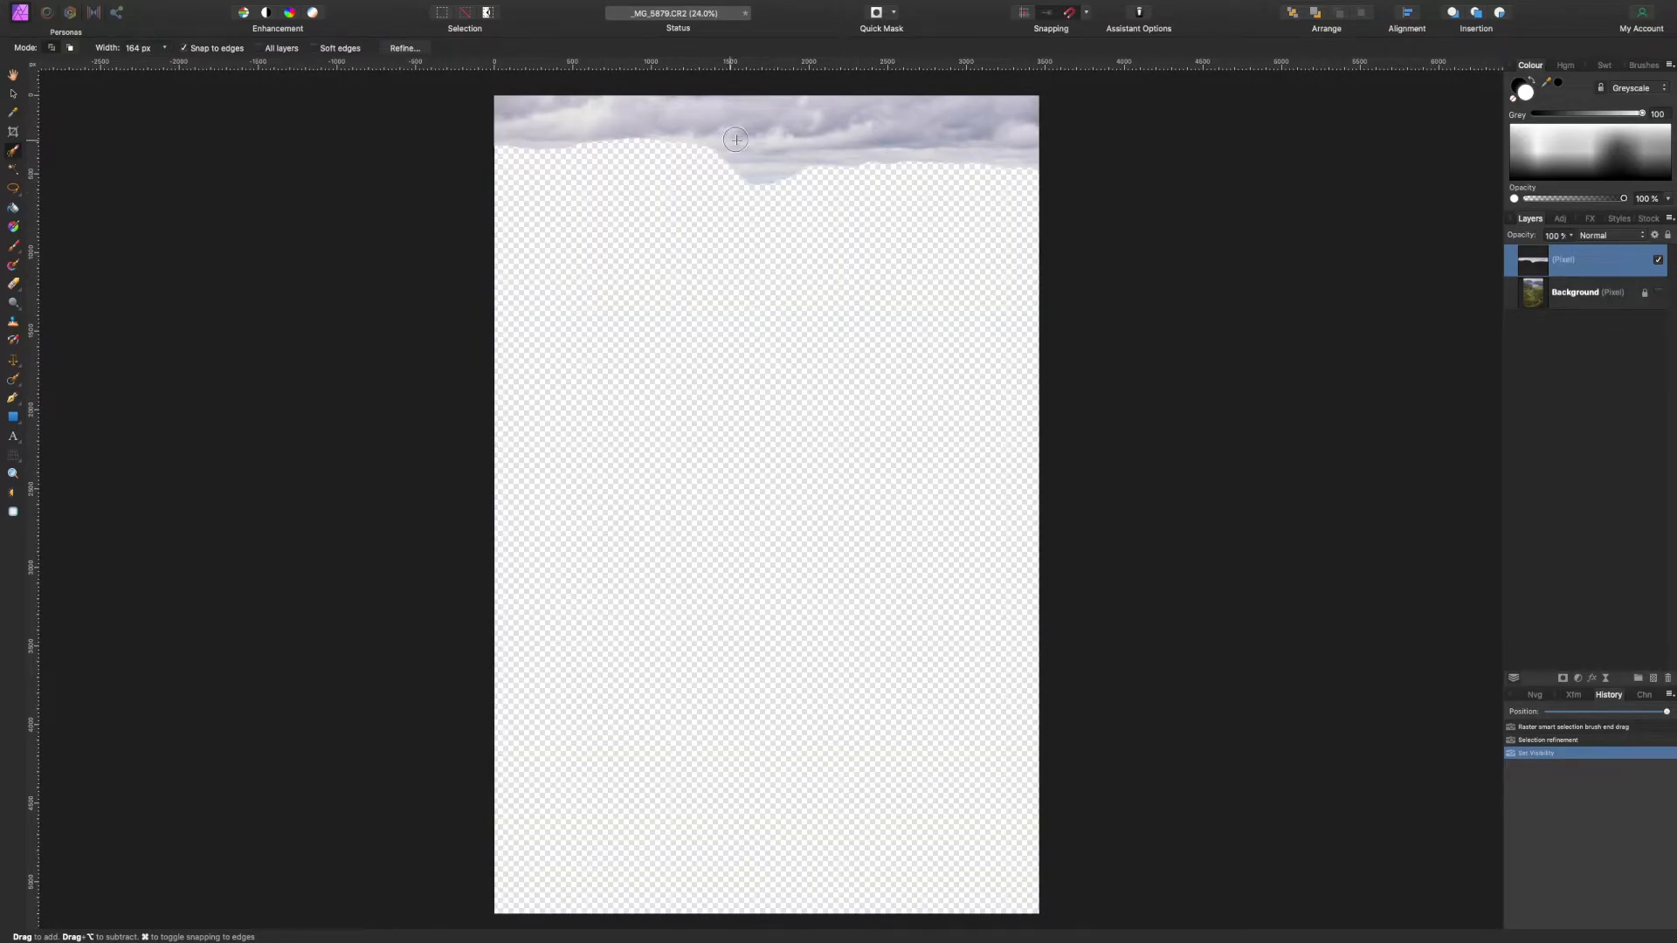
left_click(1659, 294)
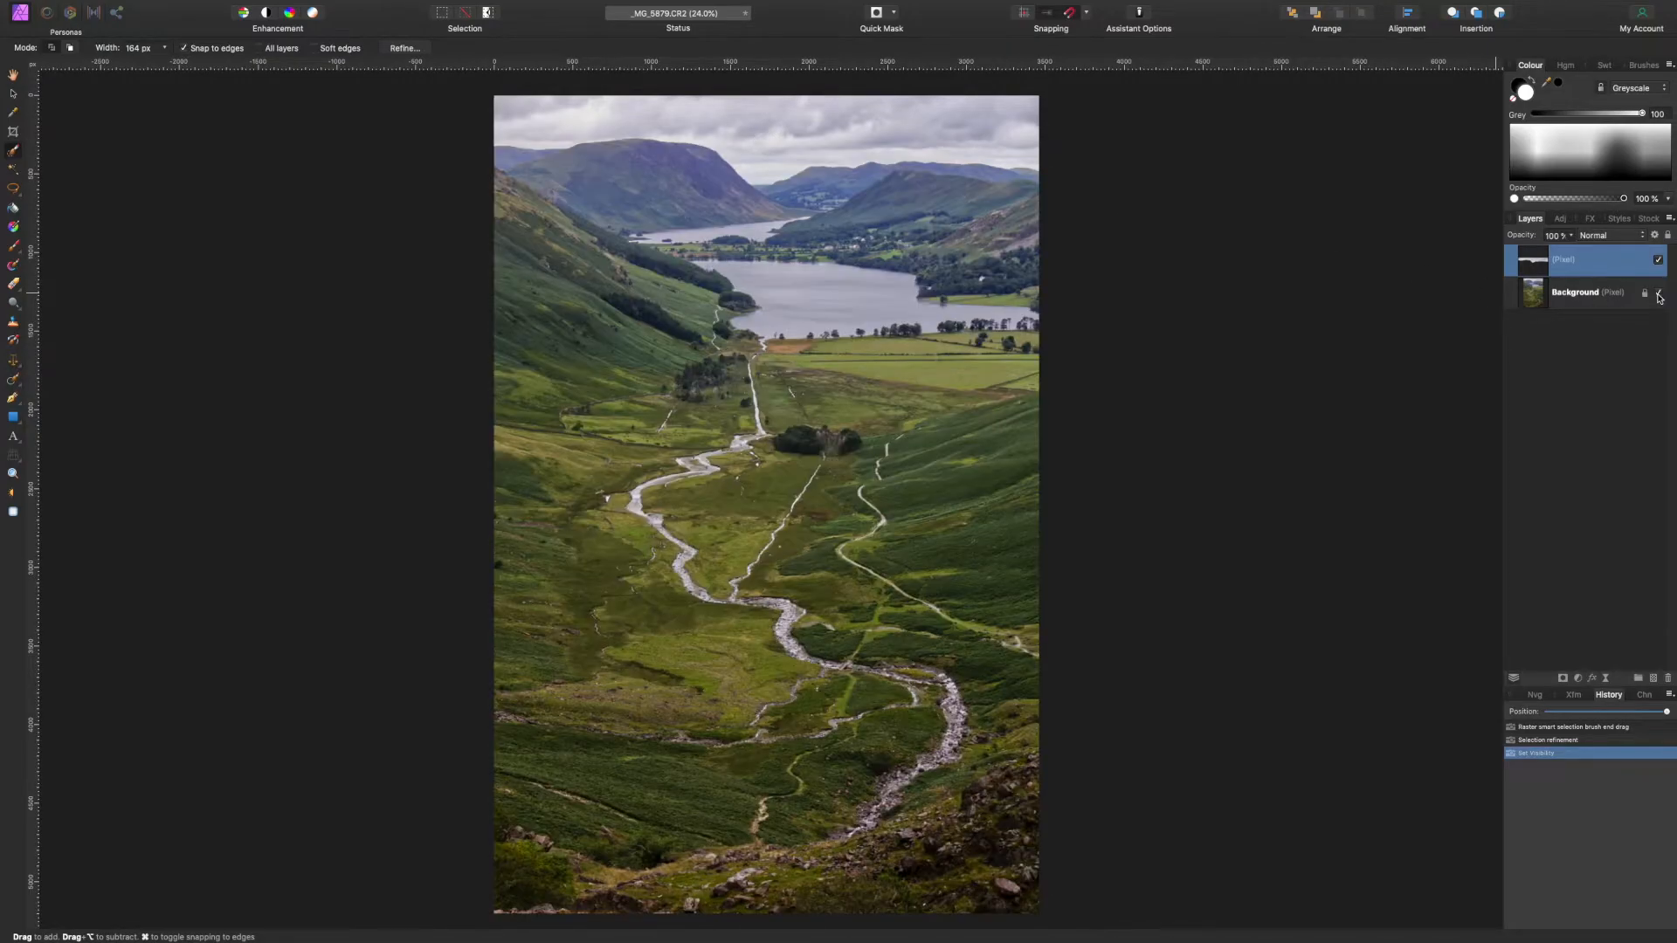
left_click(1659, 294)
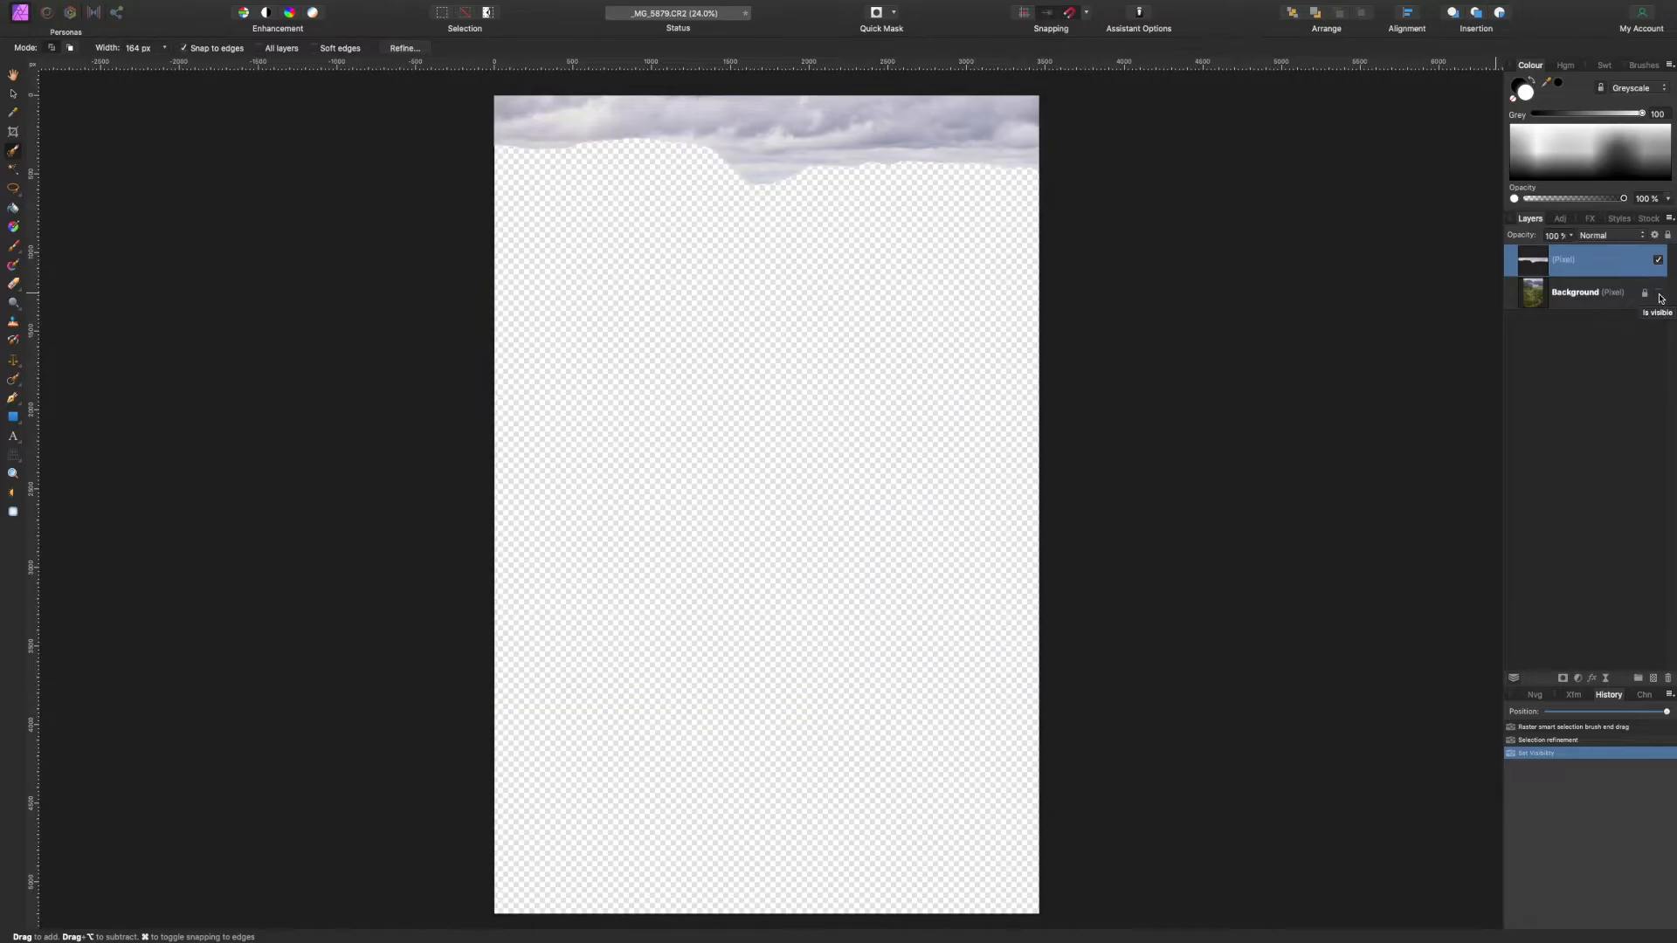
left_click(1659, 295)
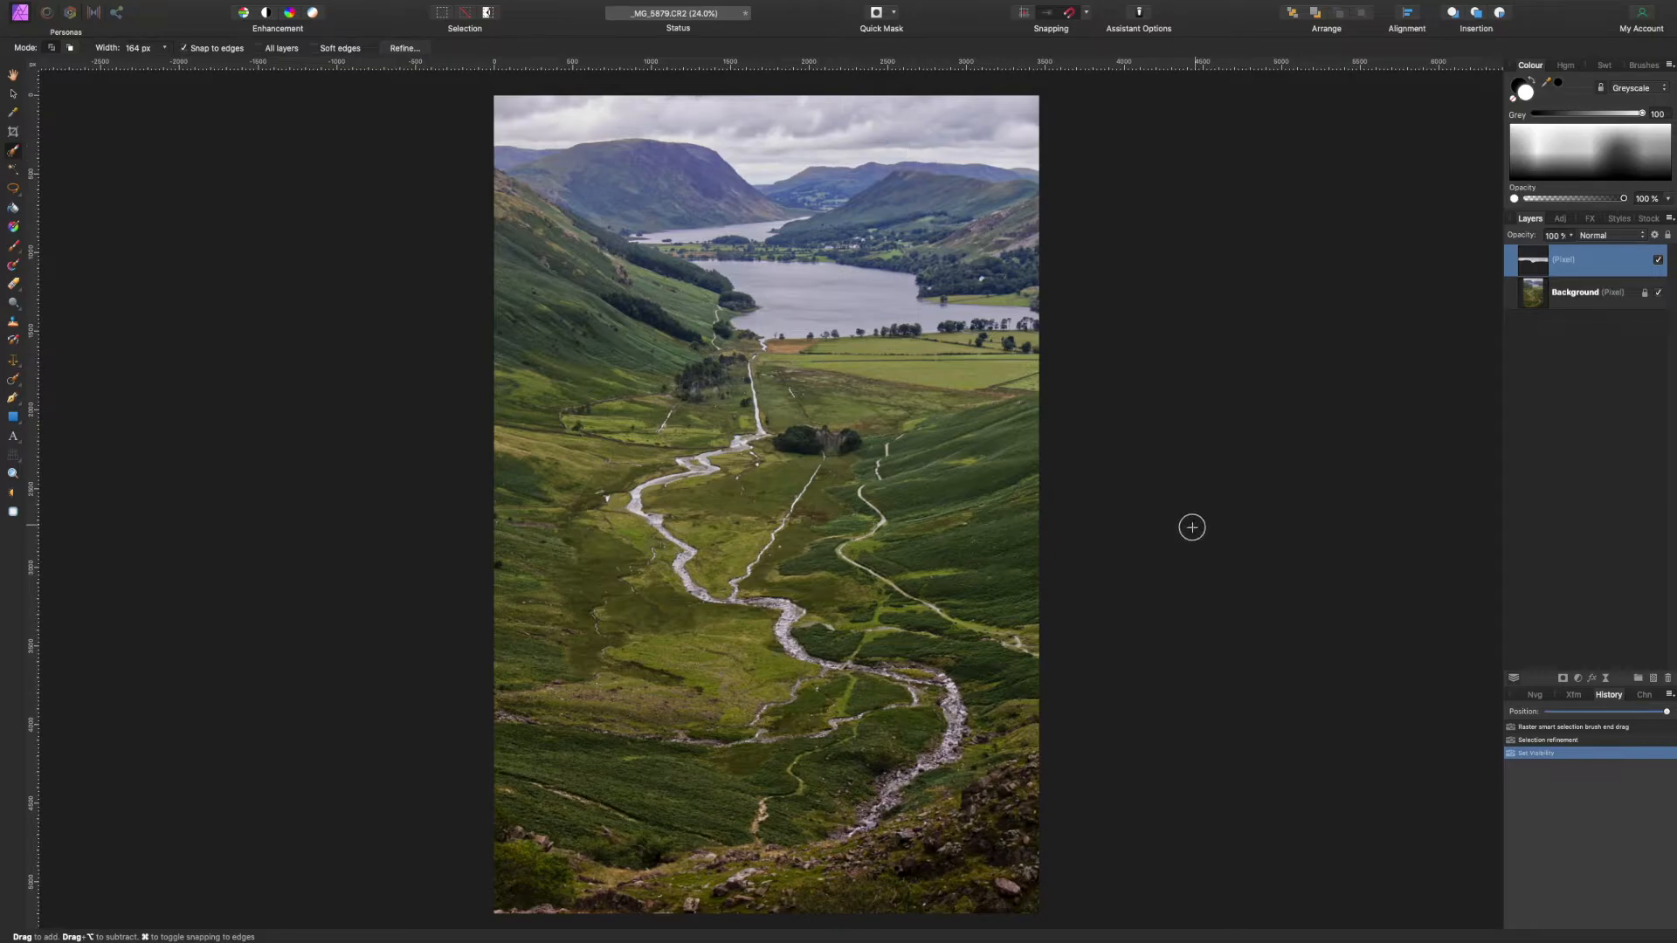
Add a Curves adjustment and pull the upper part of the Master curve down to about X 0.861, Y 0.738 to darken the image.
left_click(1579, 679)
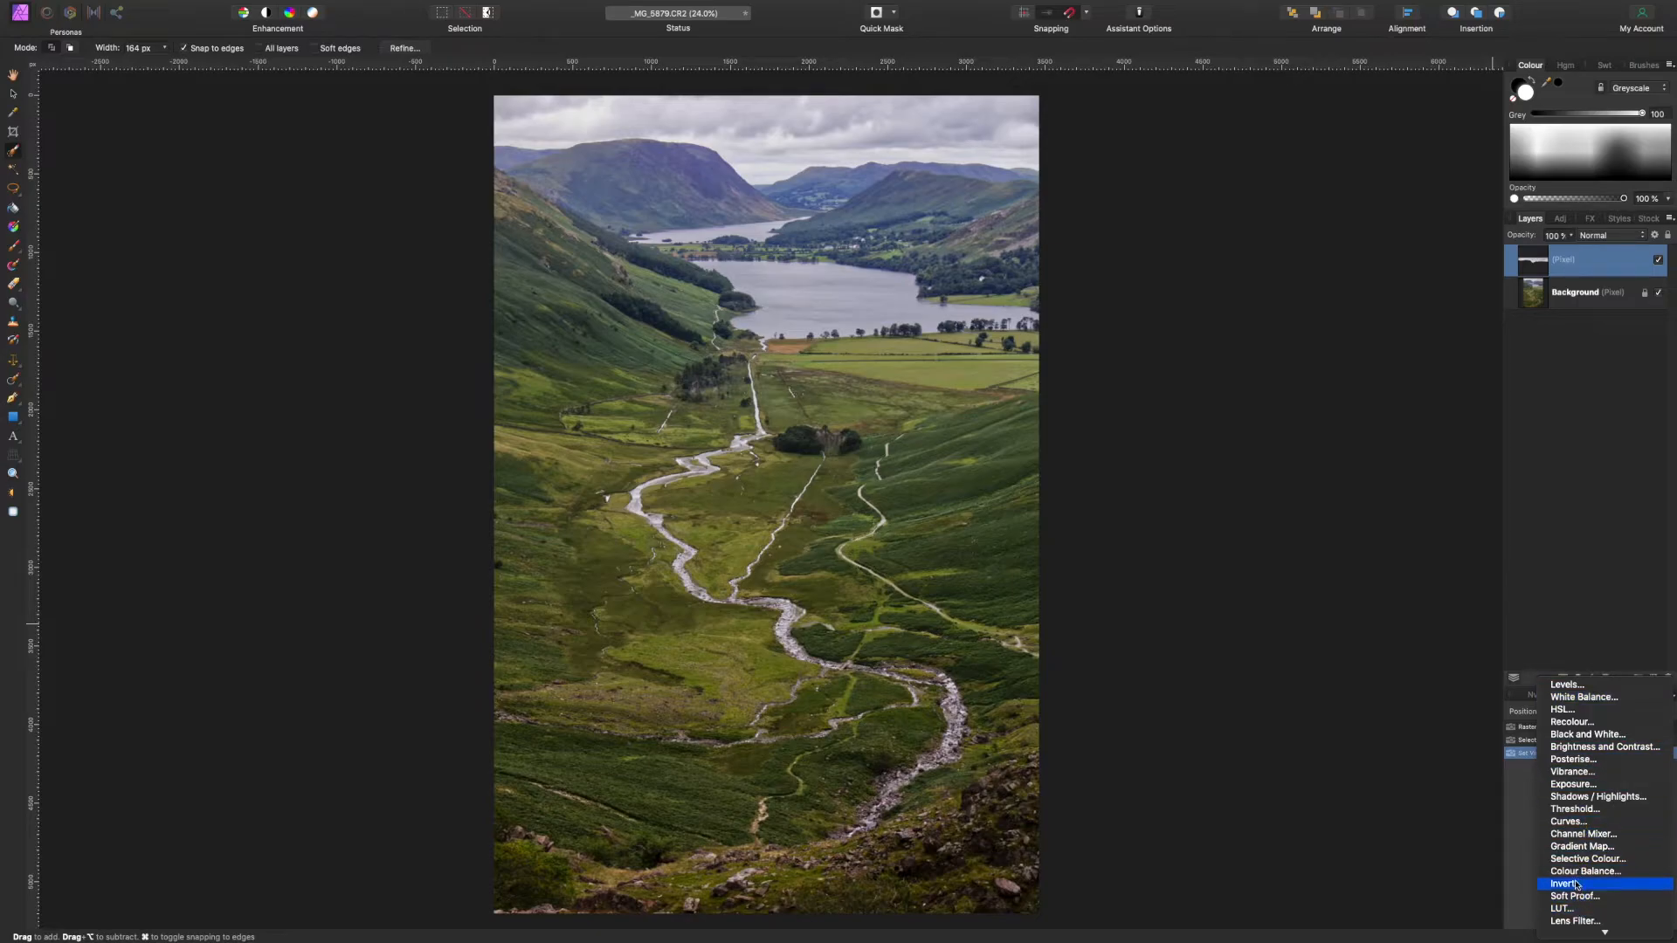
left_click(1572, 823)
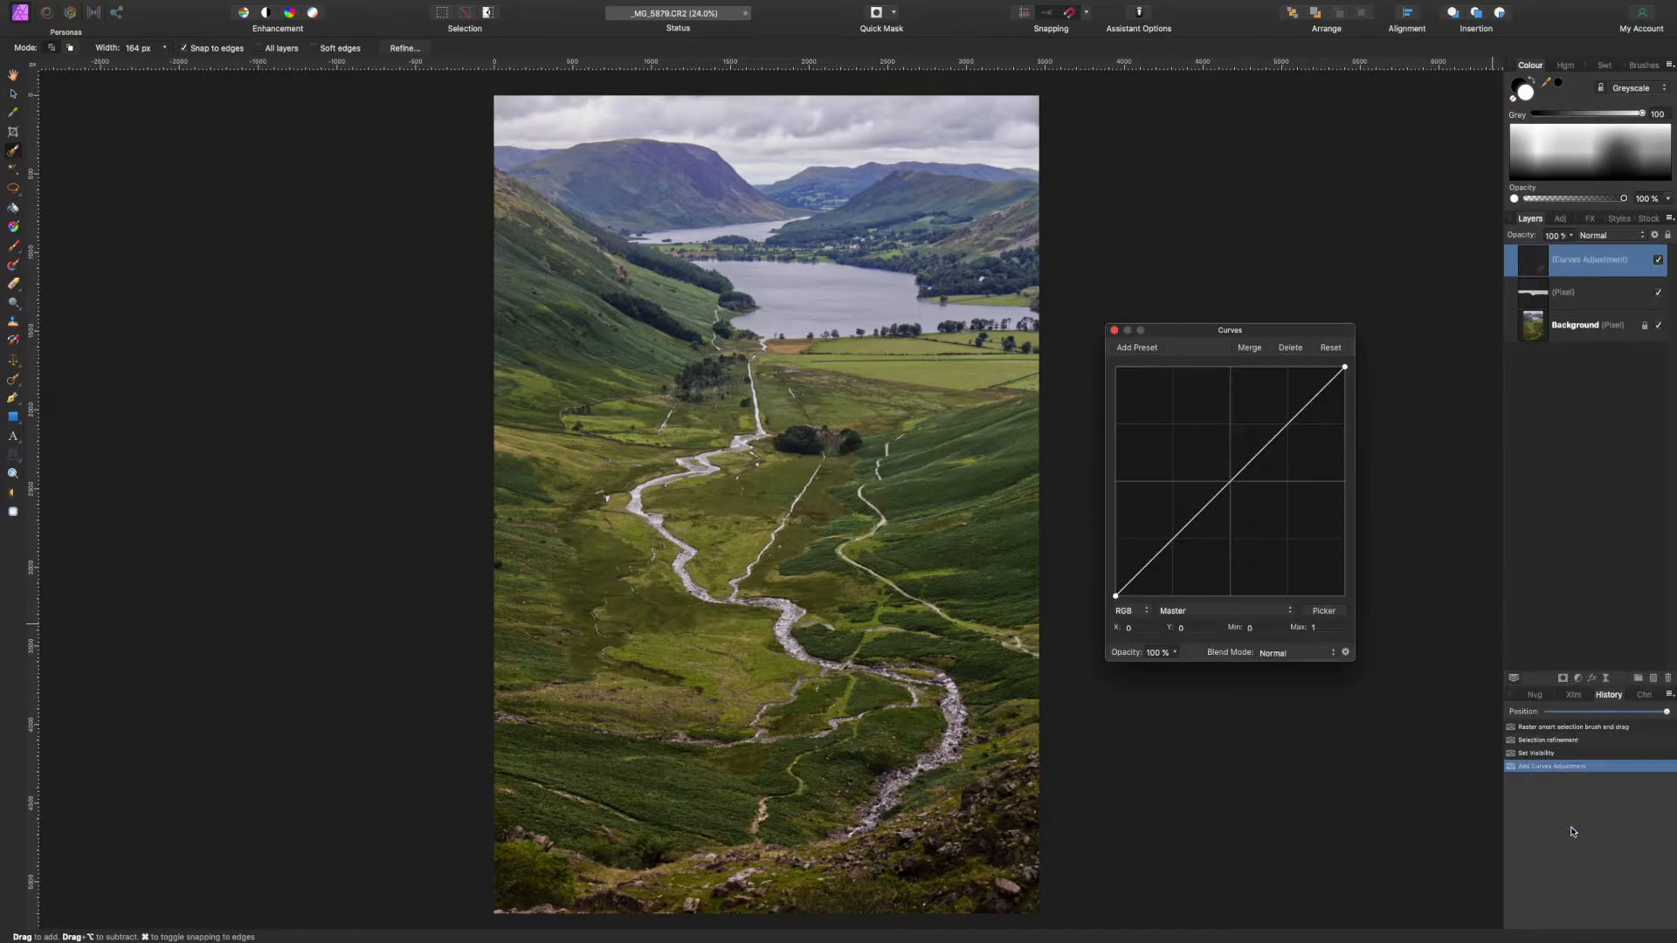
left_click_drag(1282, 330, 1318, 129)
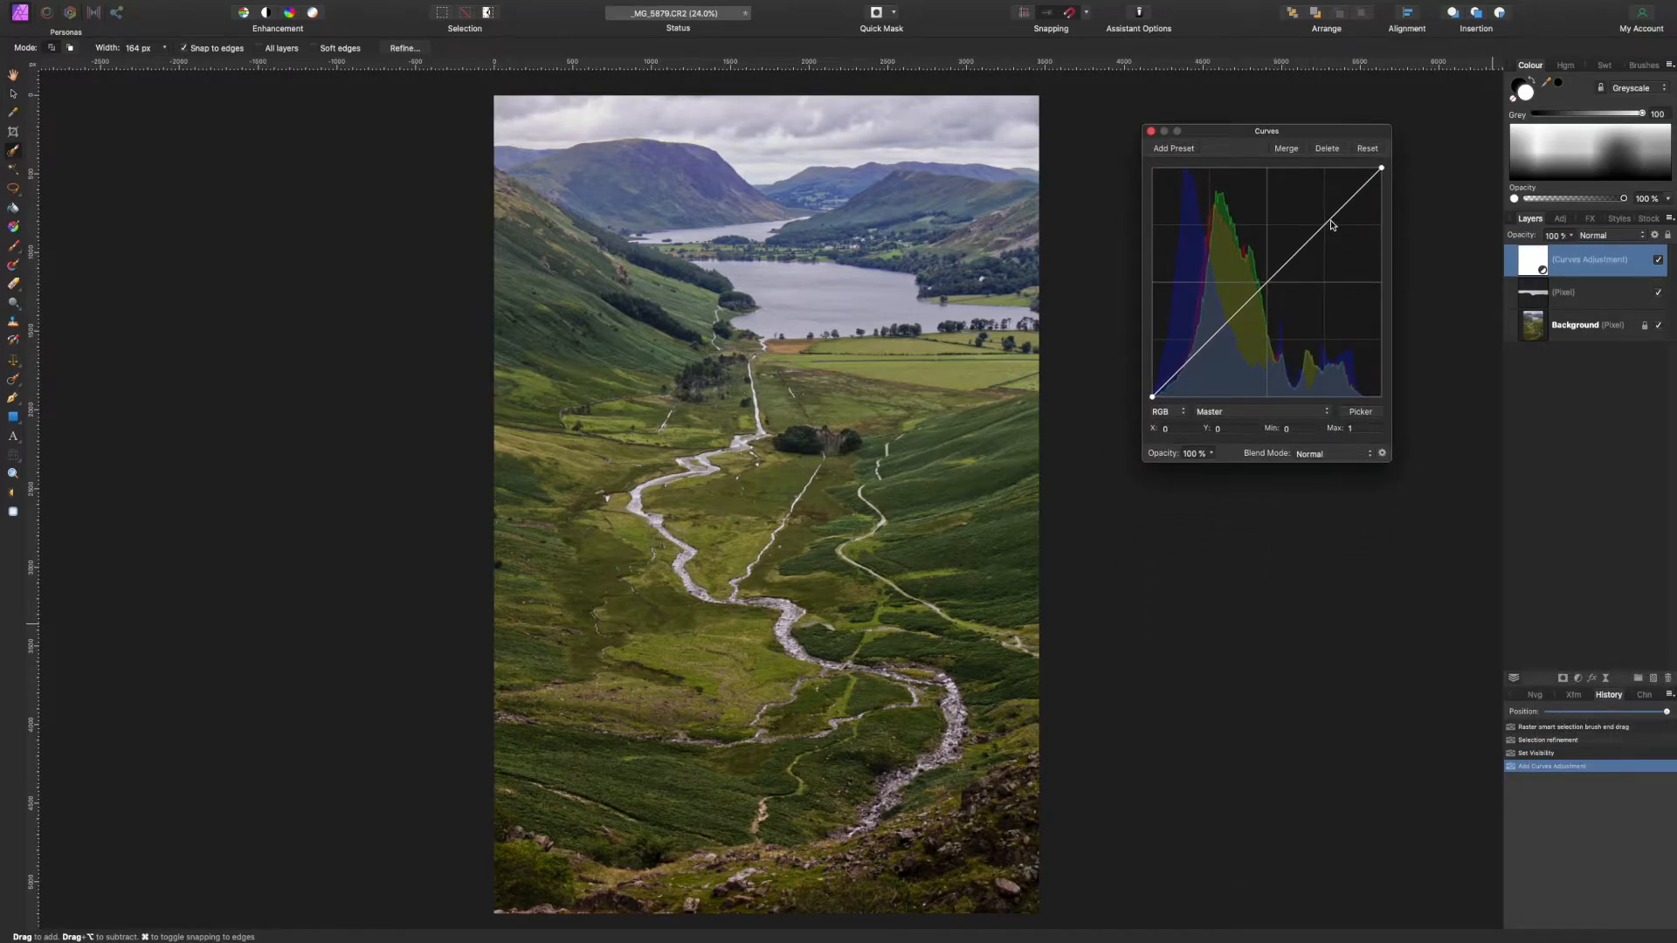
mouse_move(1332, 225)
left_mouse_down()
mouse_move(1314, 209)
mouse_move(1355, 225)
left_mouse_up()
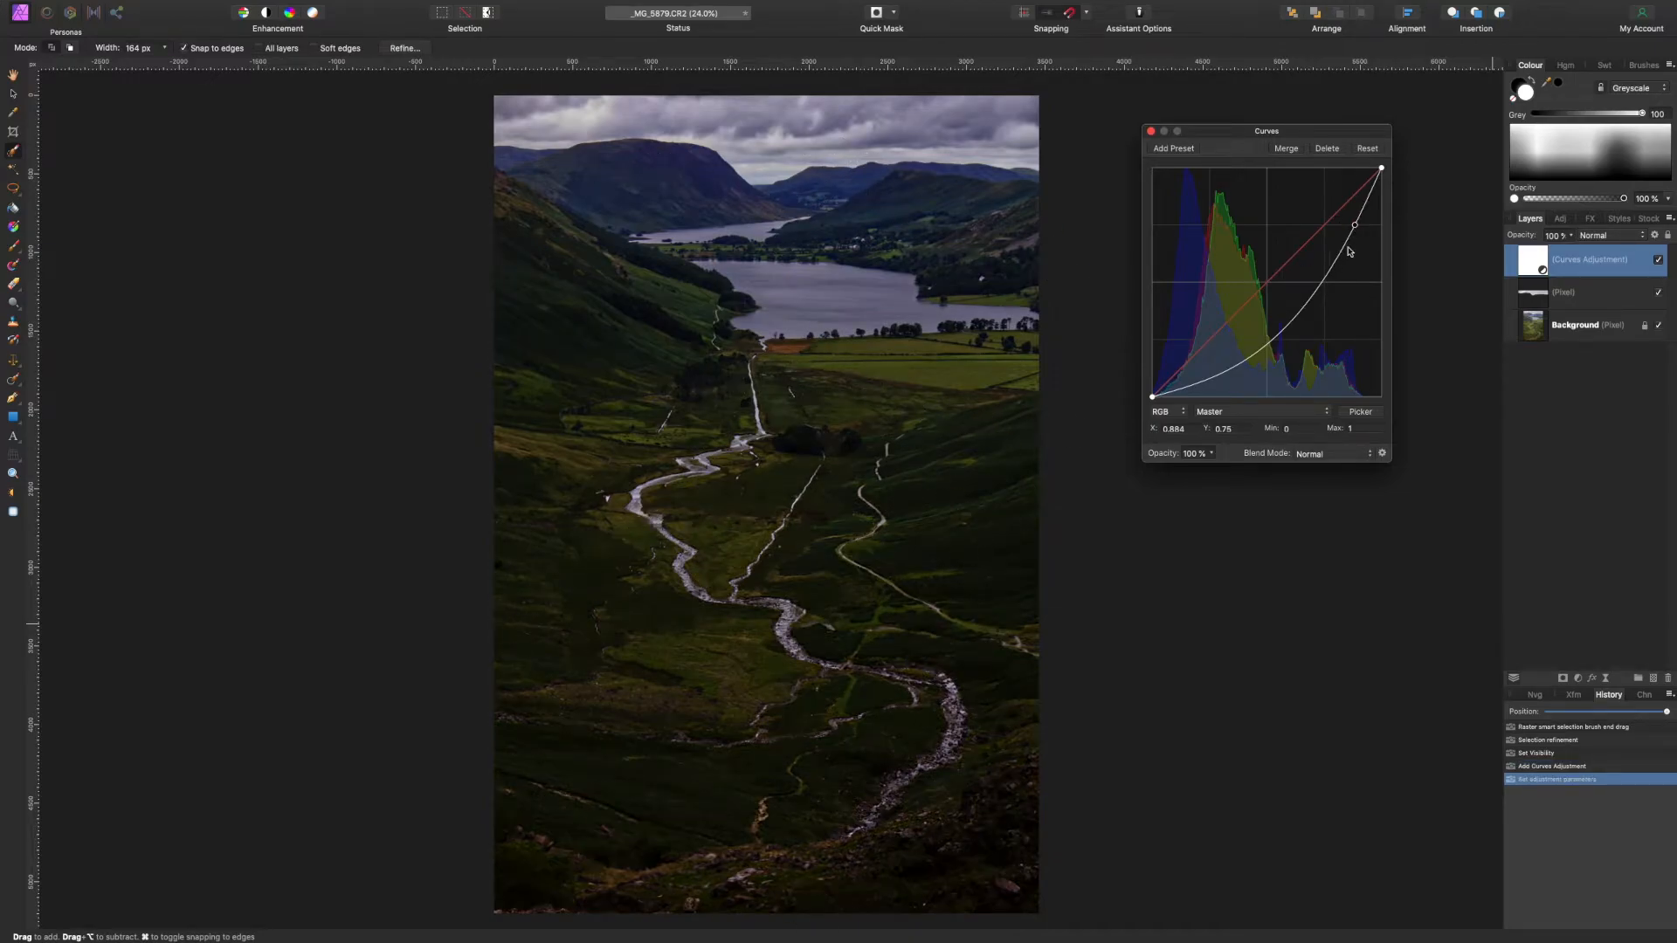
left_click_drag(1355, 225, 1351, 230)
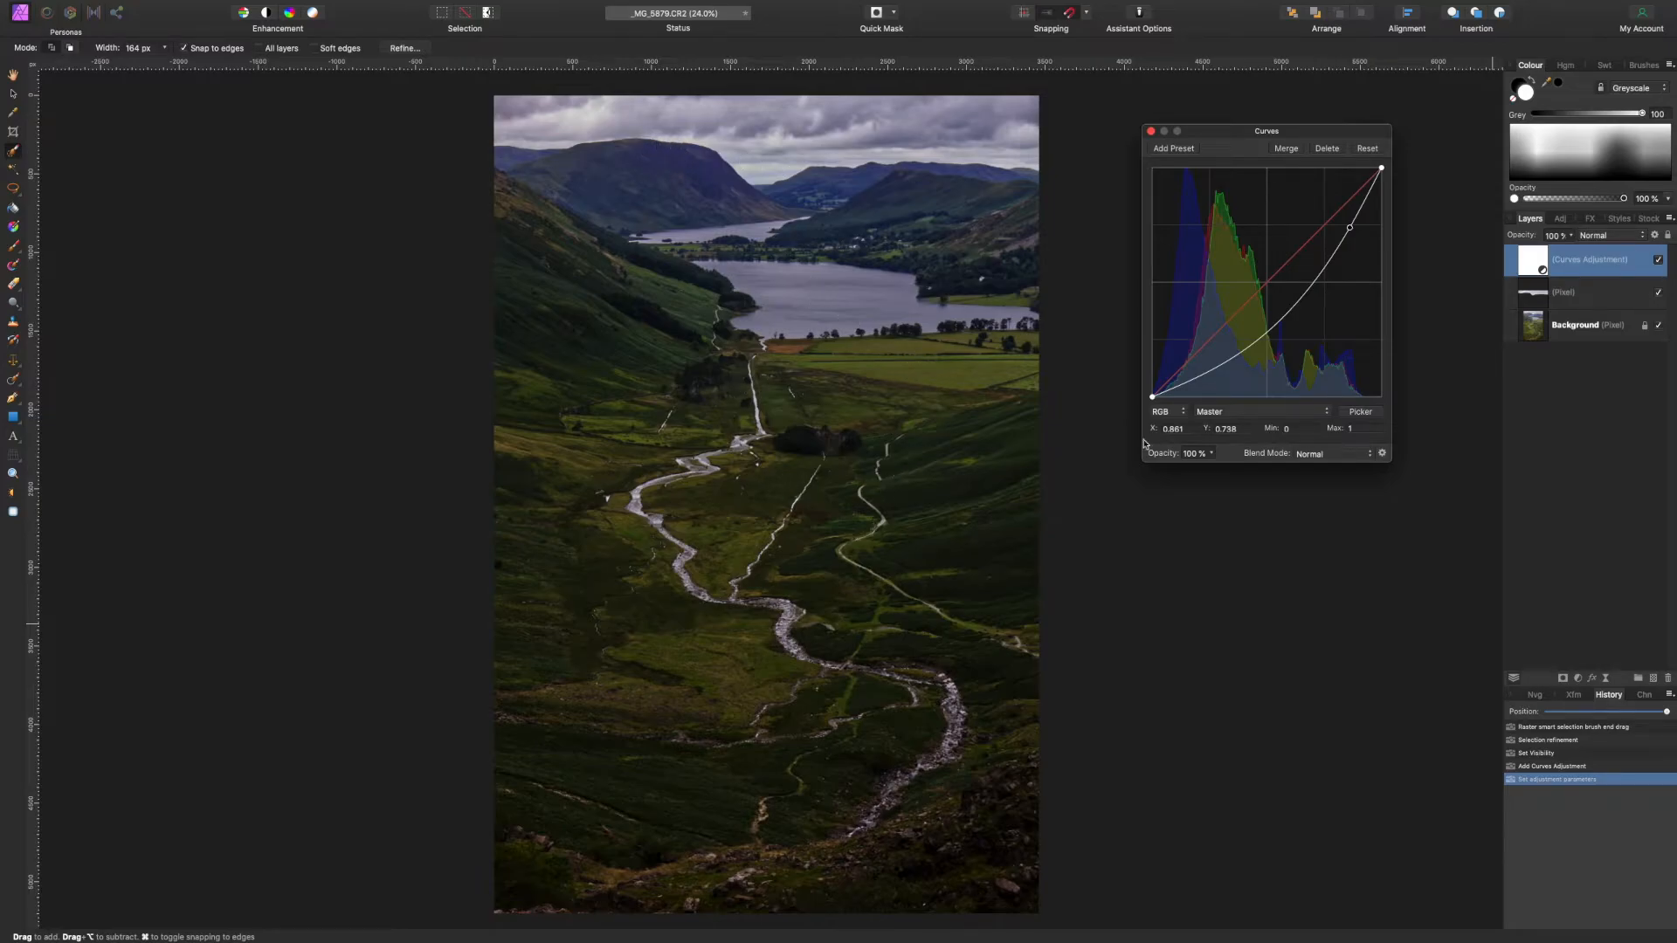
left_click(1150, 131)
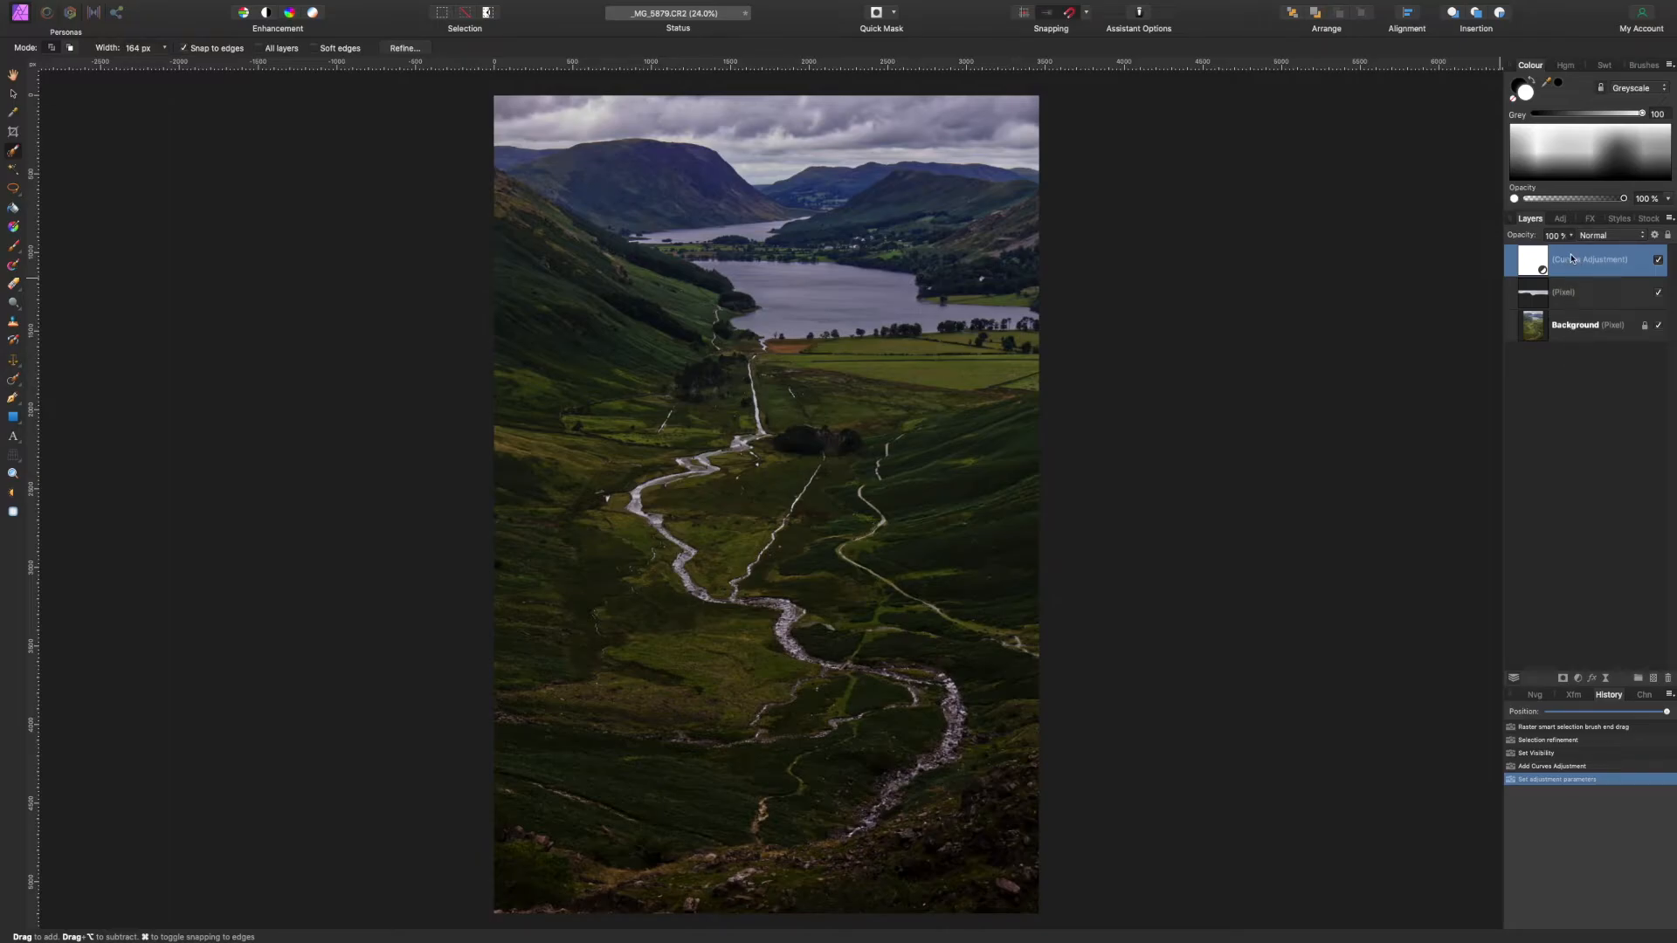
Nest the Curves adjustment inside the sky cutout layer so it affects only the sky, leaving that layer expanded.
left_click_drag(1572, 260, 1591, 308)
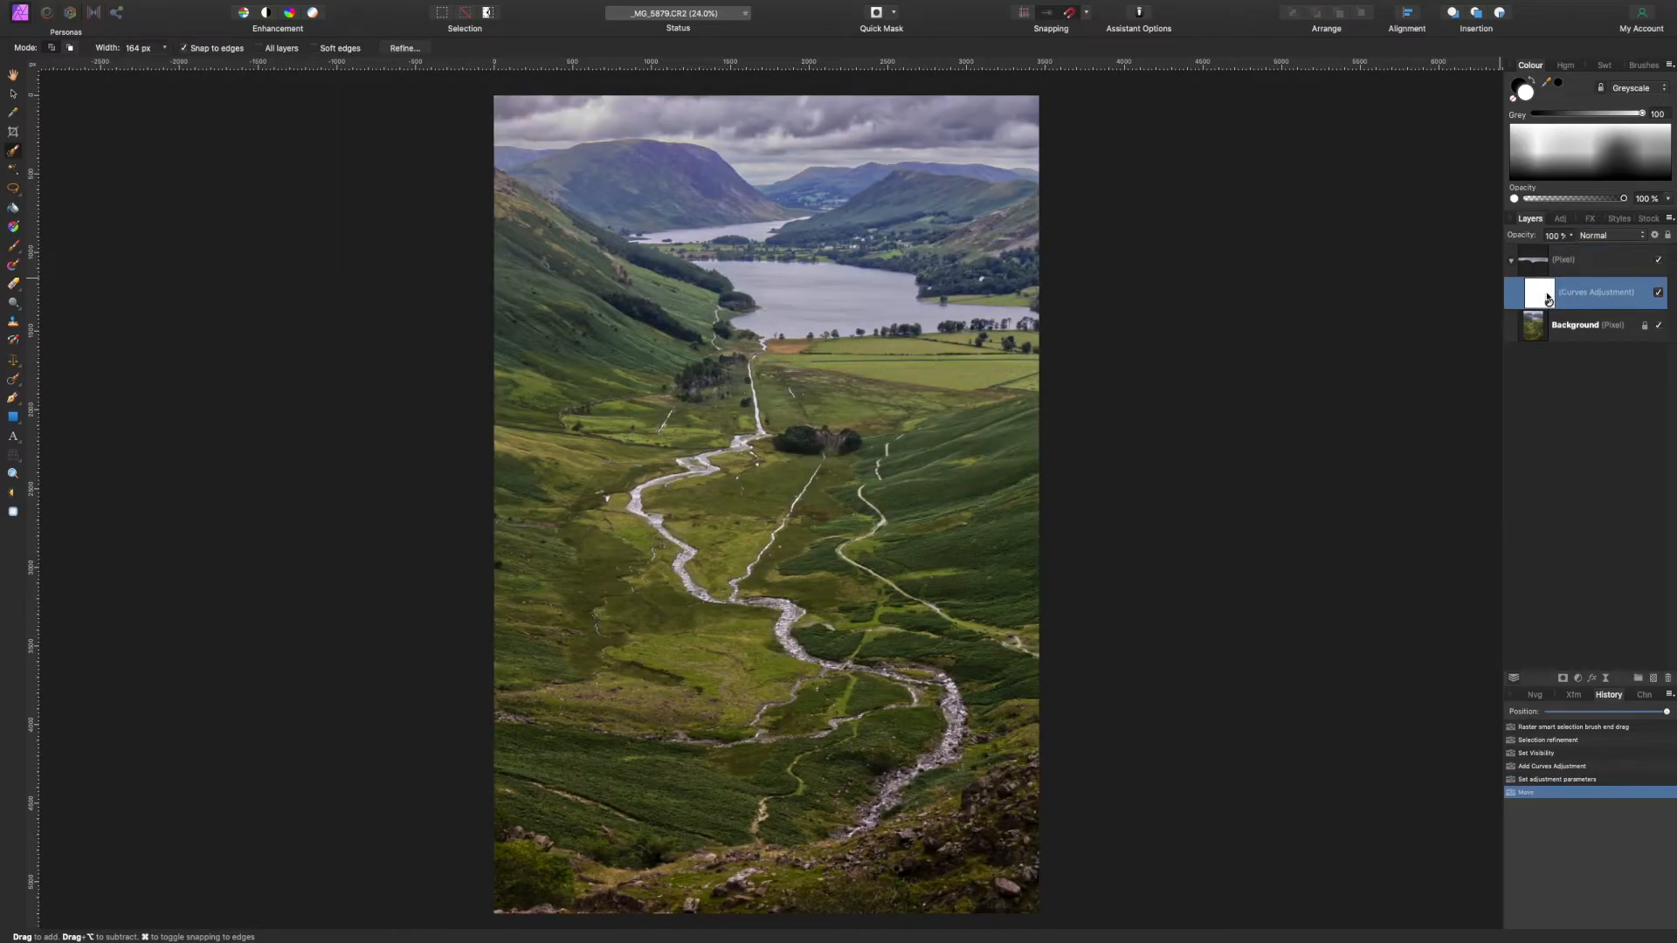
left_click(1512, 261)
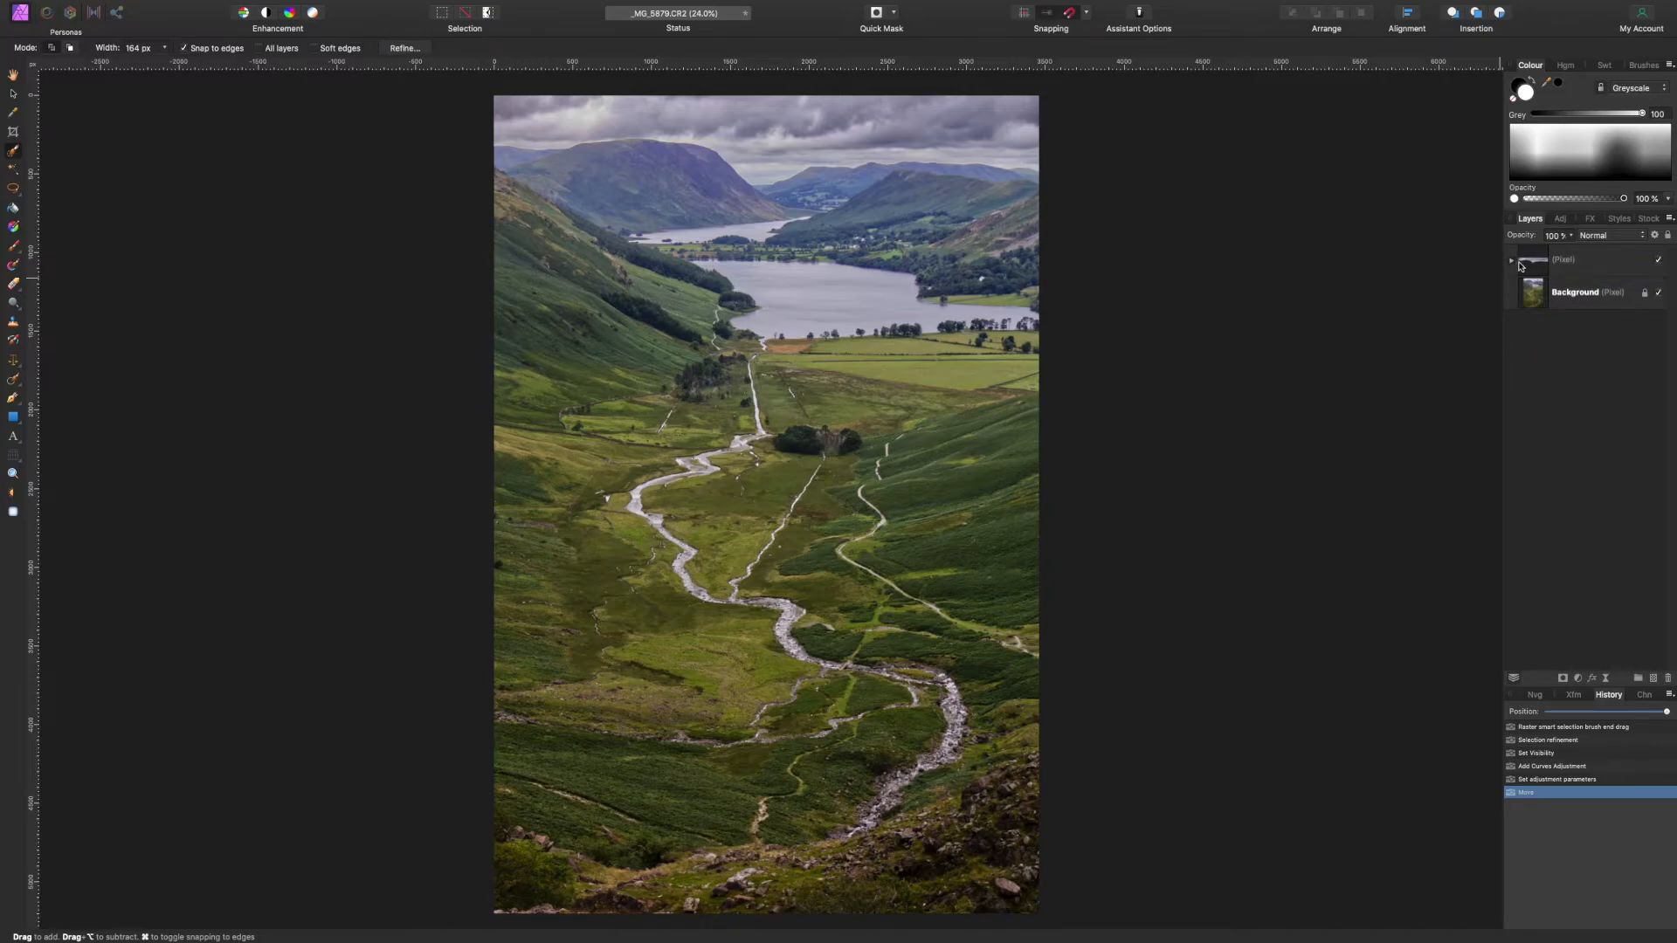
left_click(1512, 260)
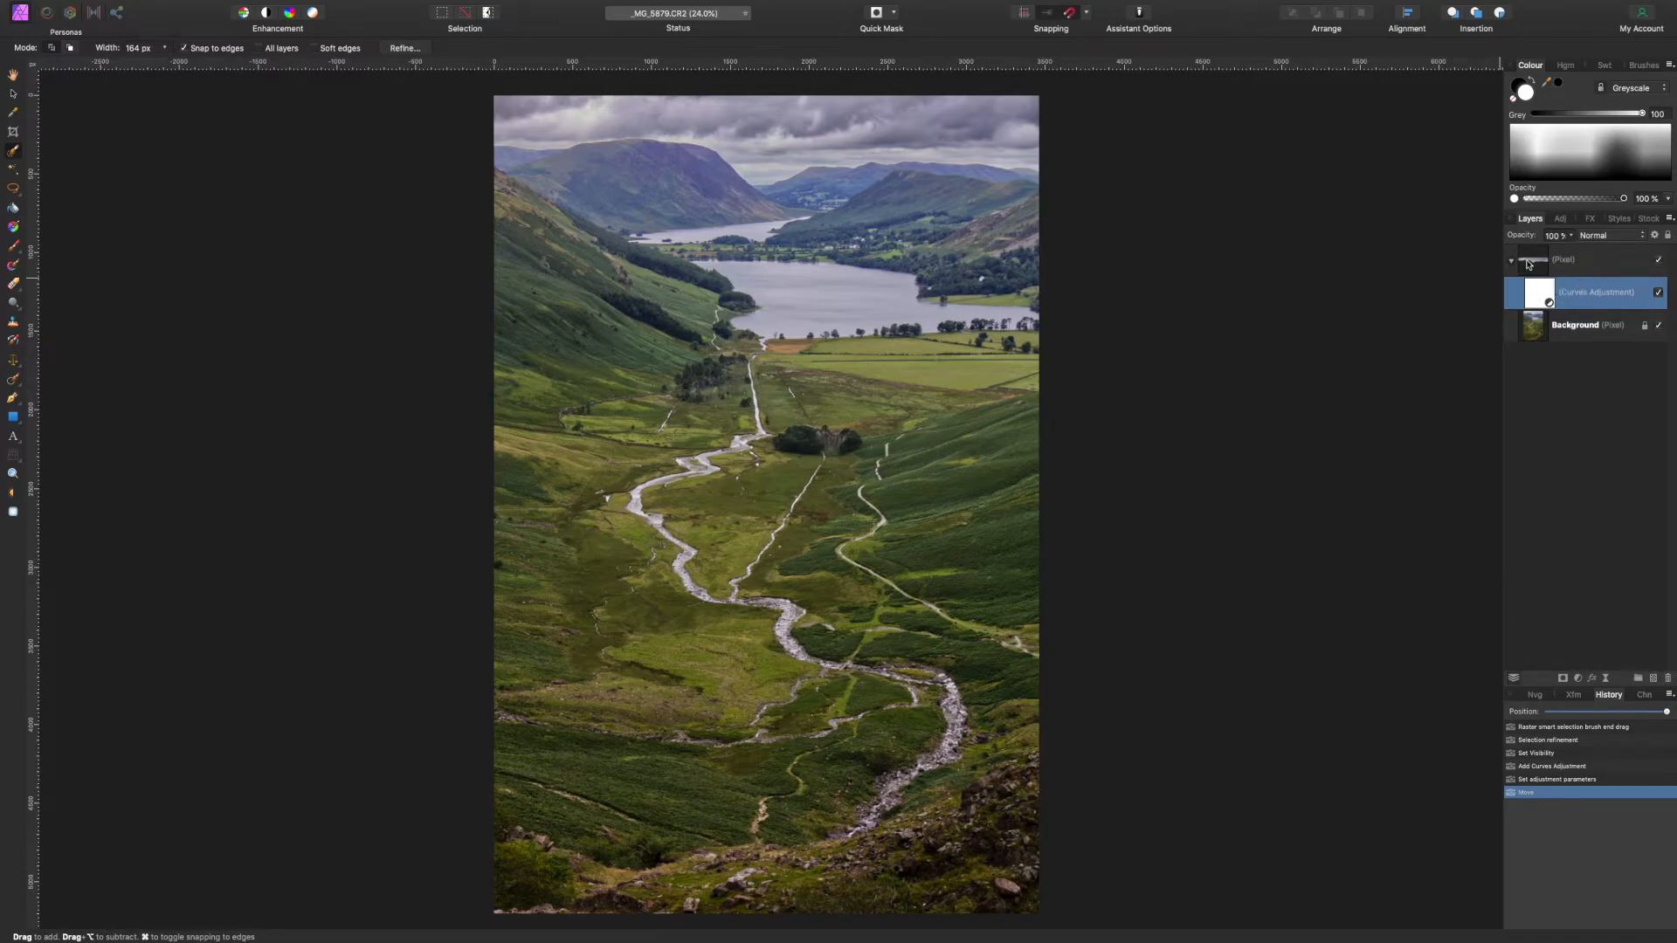
Toggle the visibility of the Background and the Curves adjustment to compare the sky before and after, leaving both switched on.
left_click(1658, 328)
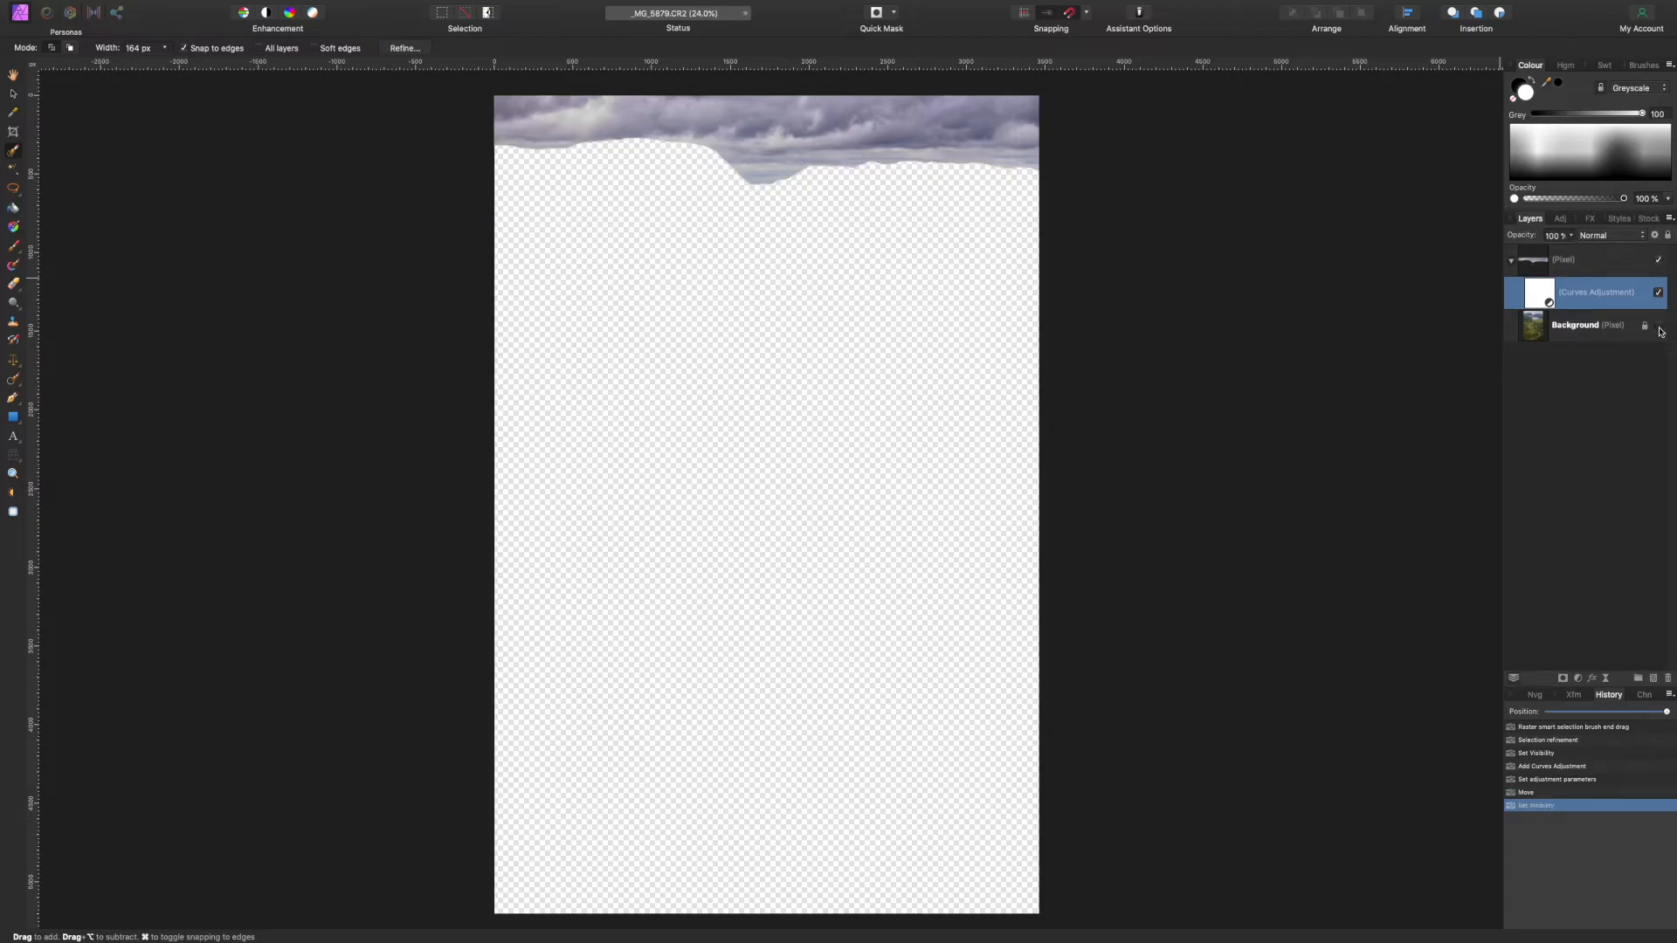
left_click(1659, 328)
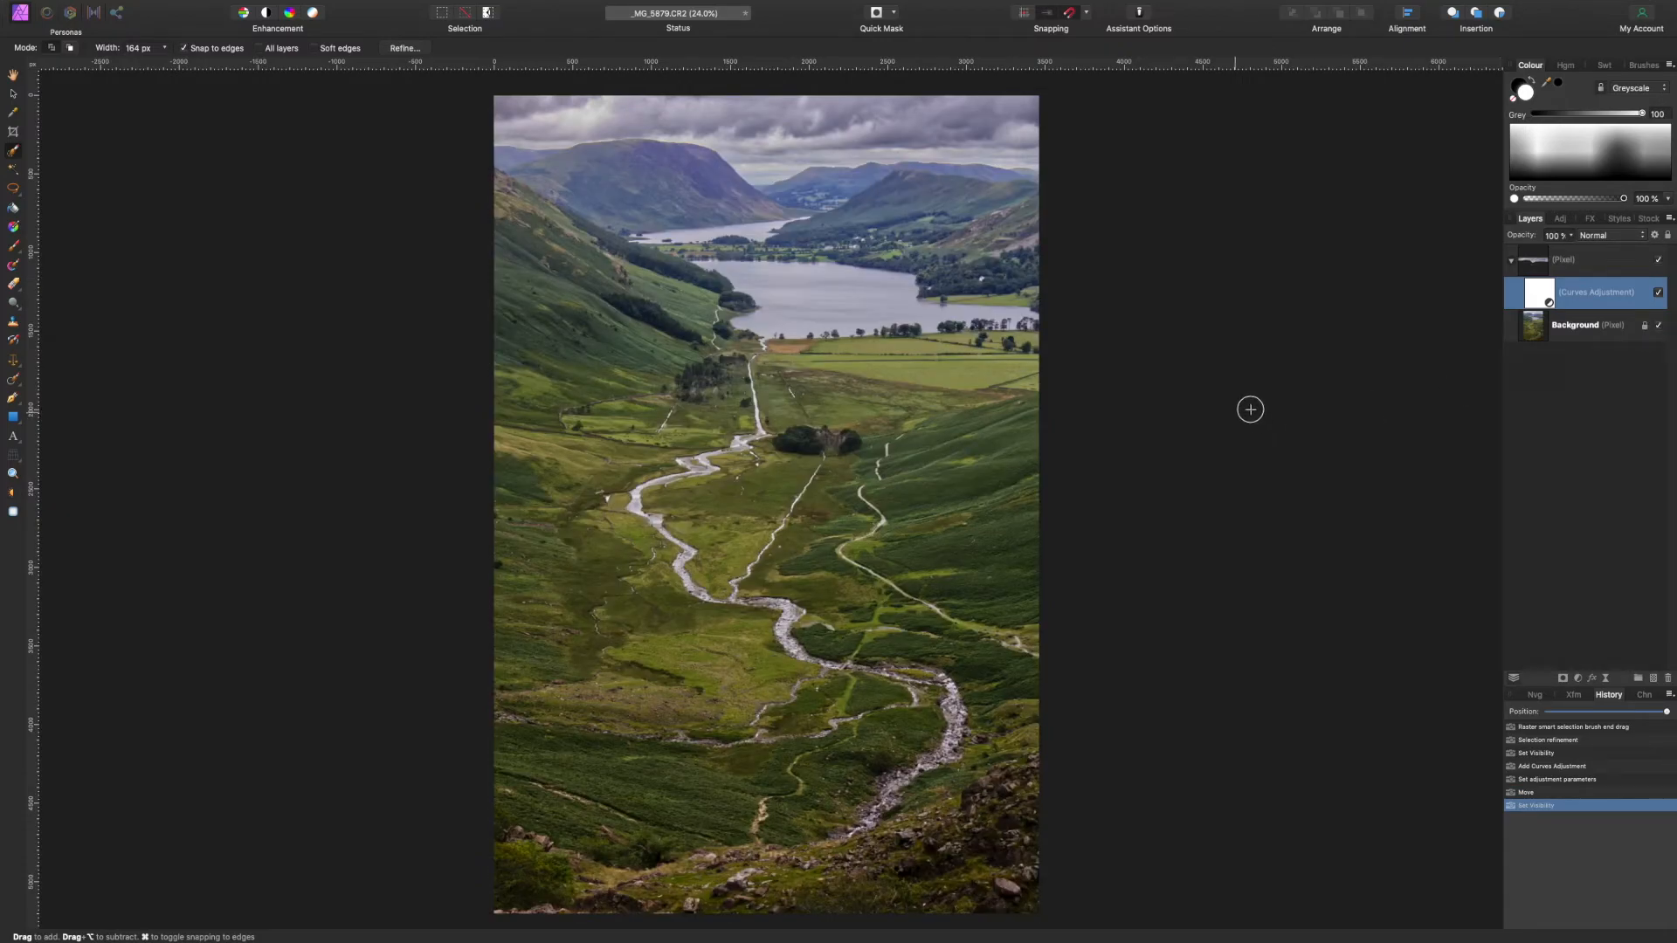
left_click(1659, 294)
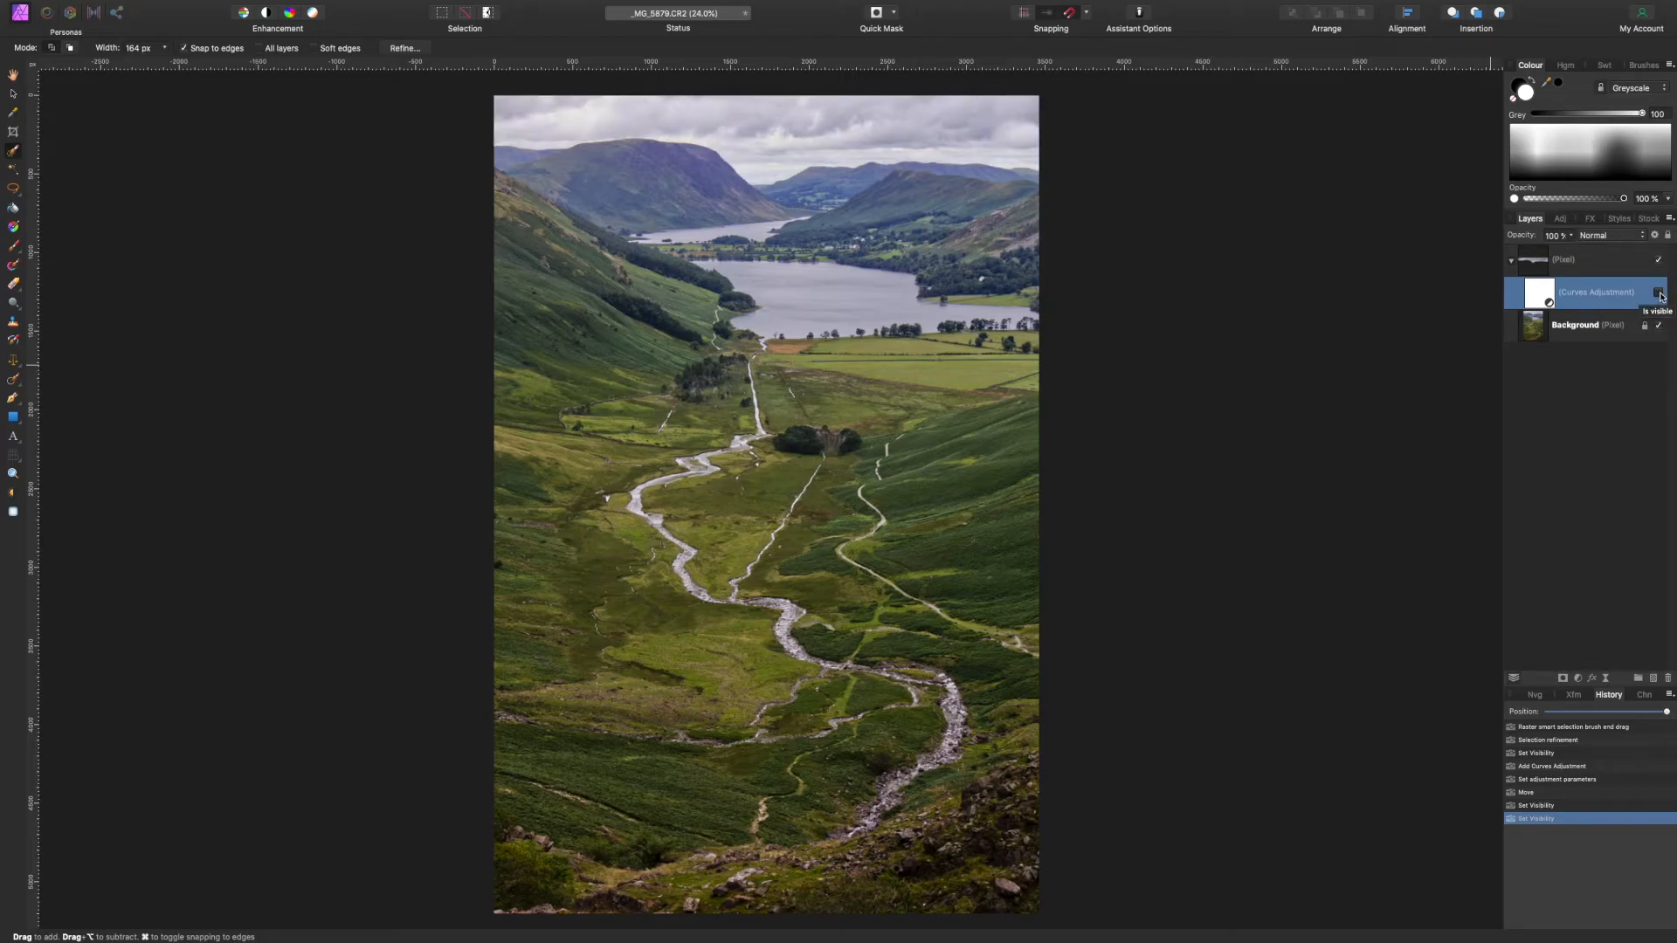
left_click(1661, 296)
left_click(1661, 296)
left_click(1661, 296)
left_click(1661, 296)
left_click(1661, 296)
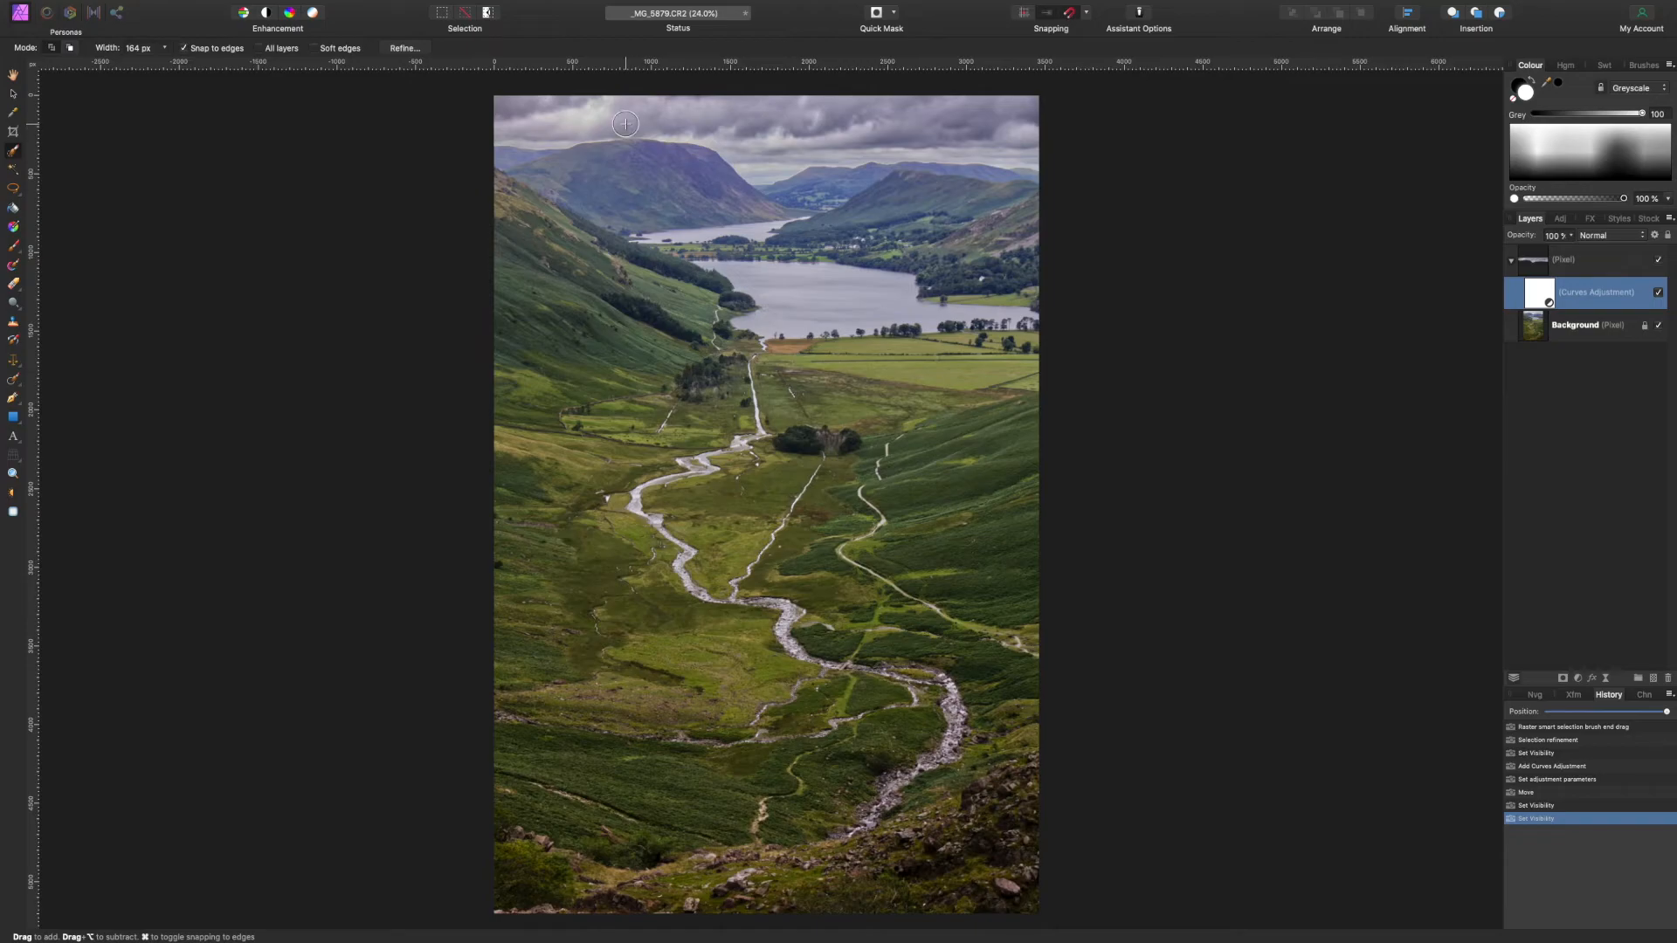
Lower the Curves adjustment's opacity to 80% and deselect the layer.
left_click(1573, 237)
mouse_move(1572, 253)
left_mouse_down()
mouse_move(1392, 254)
mouse_move(1583, 257)
mouse_move(1549, 259)
left_mouse_up()
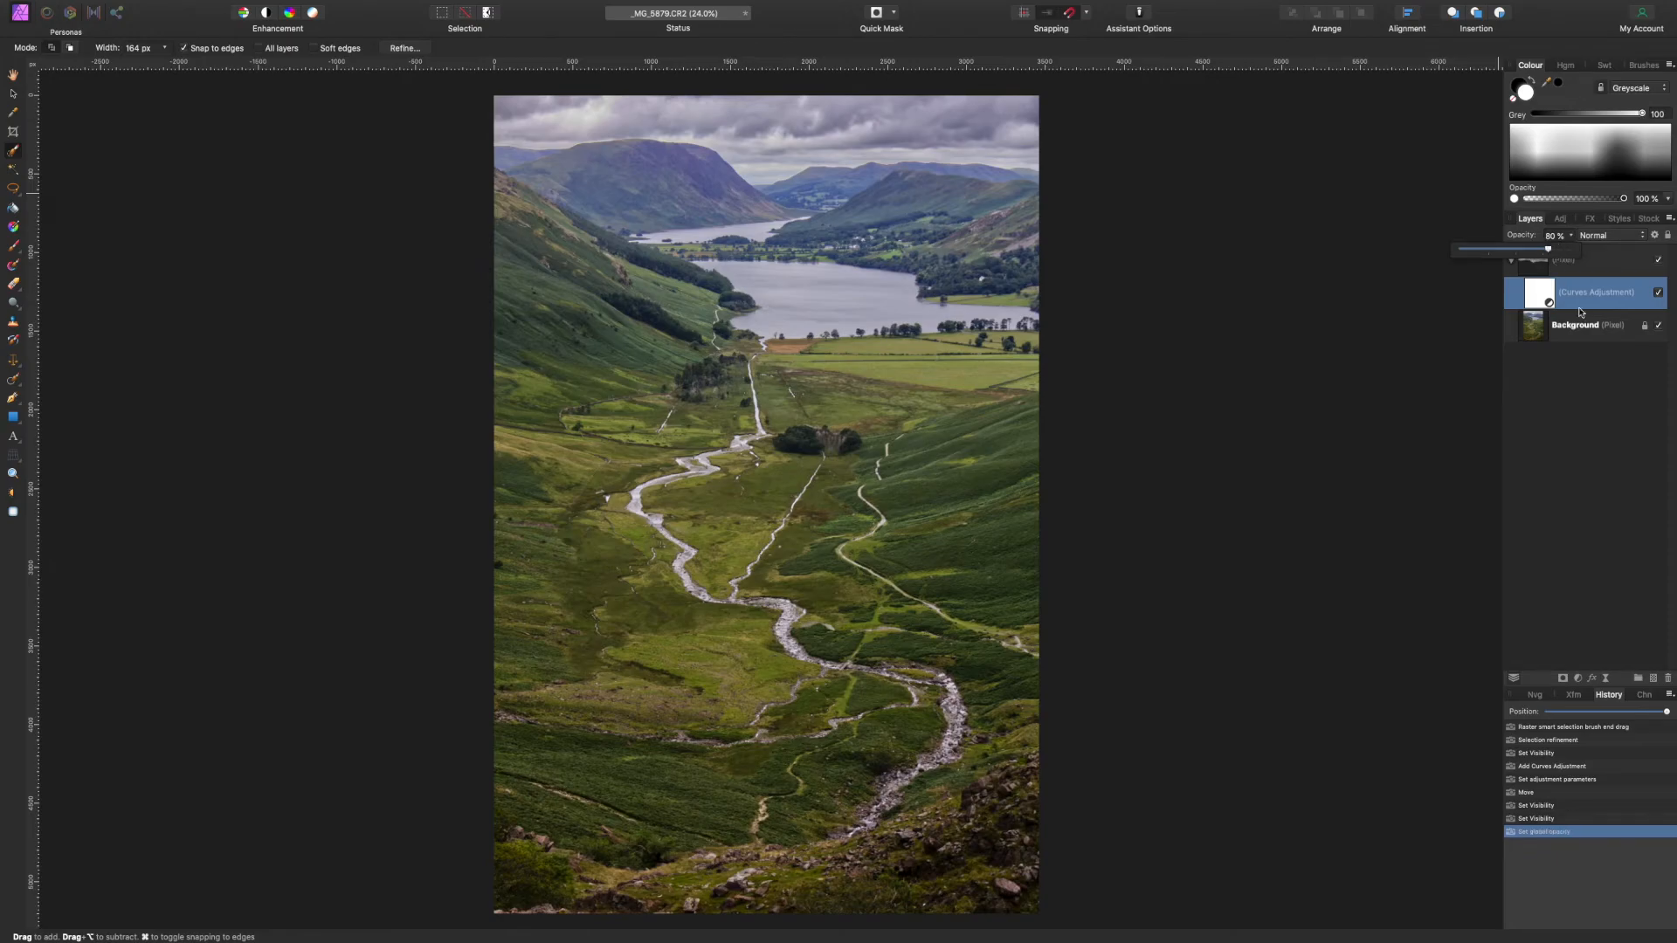
left_click(1588, 433)
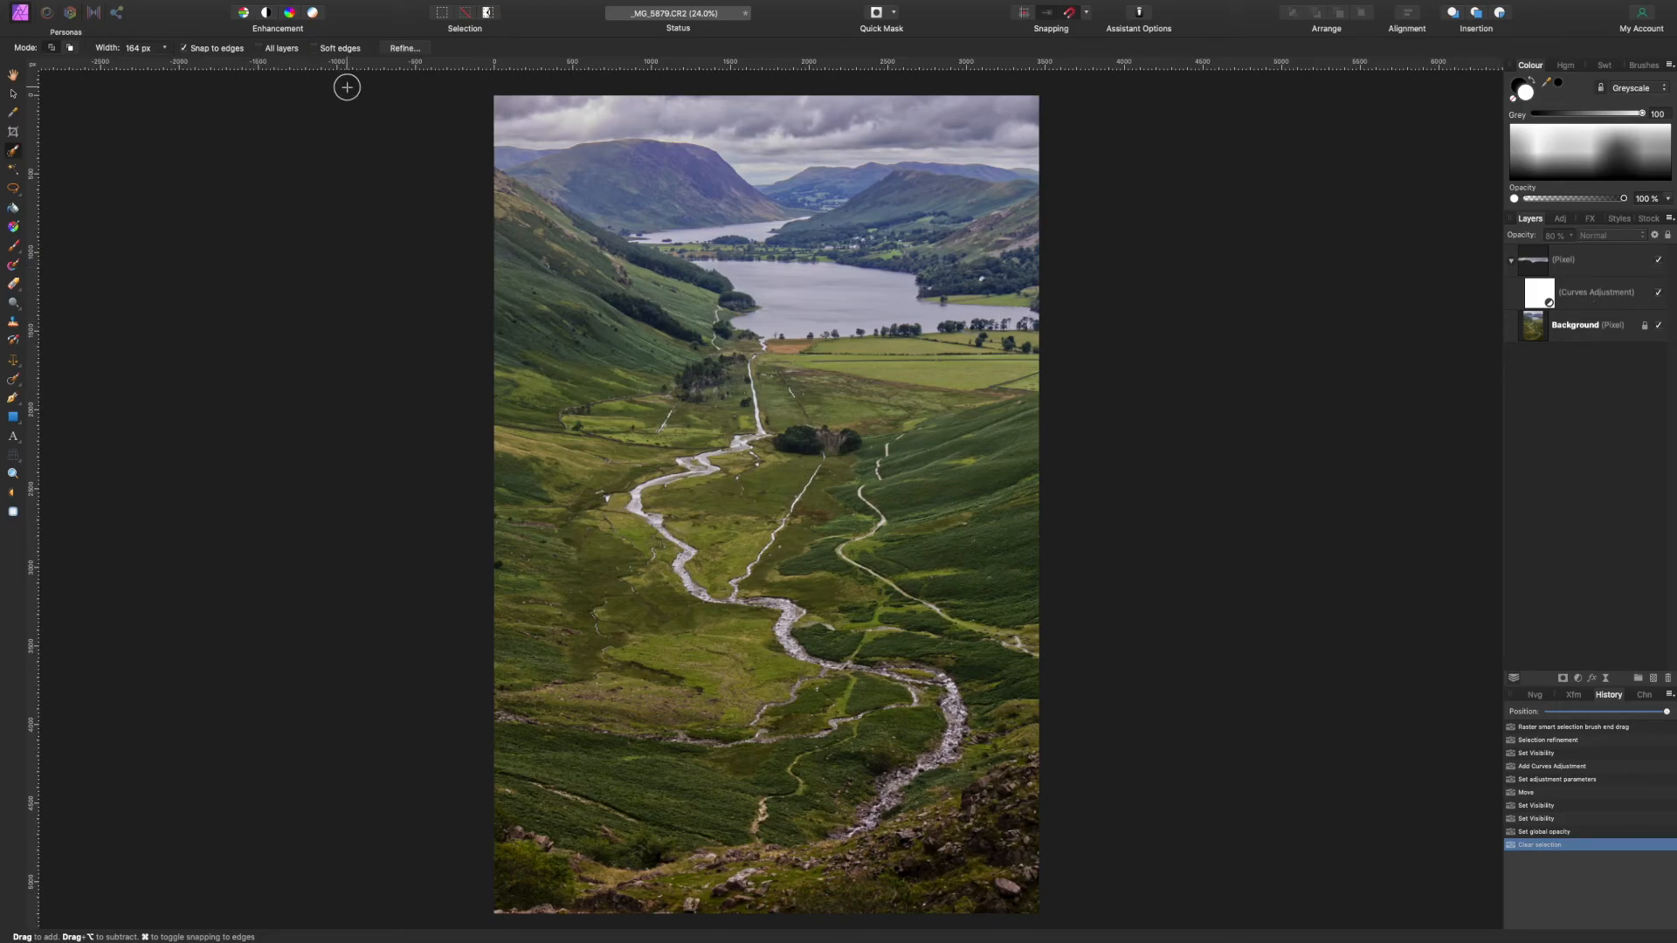
Open the export settings to review the JPEG options, and close them without exporting.
left_click(115, 9)
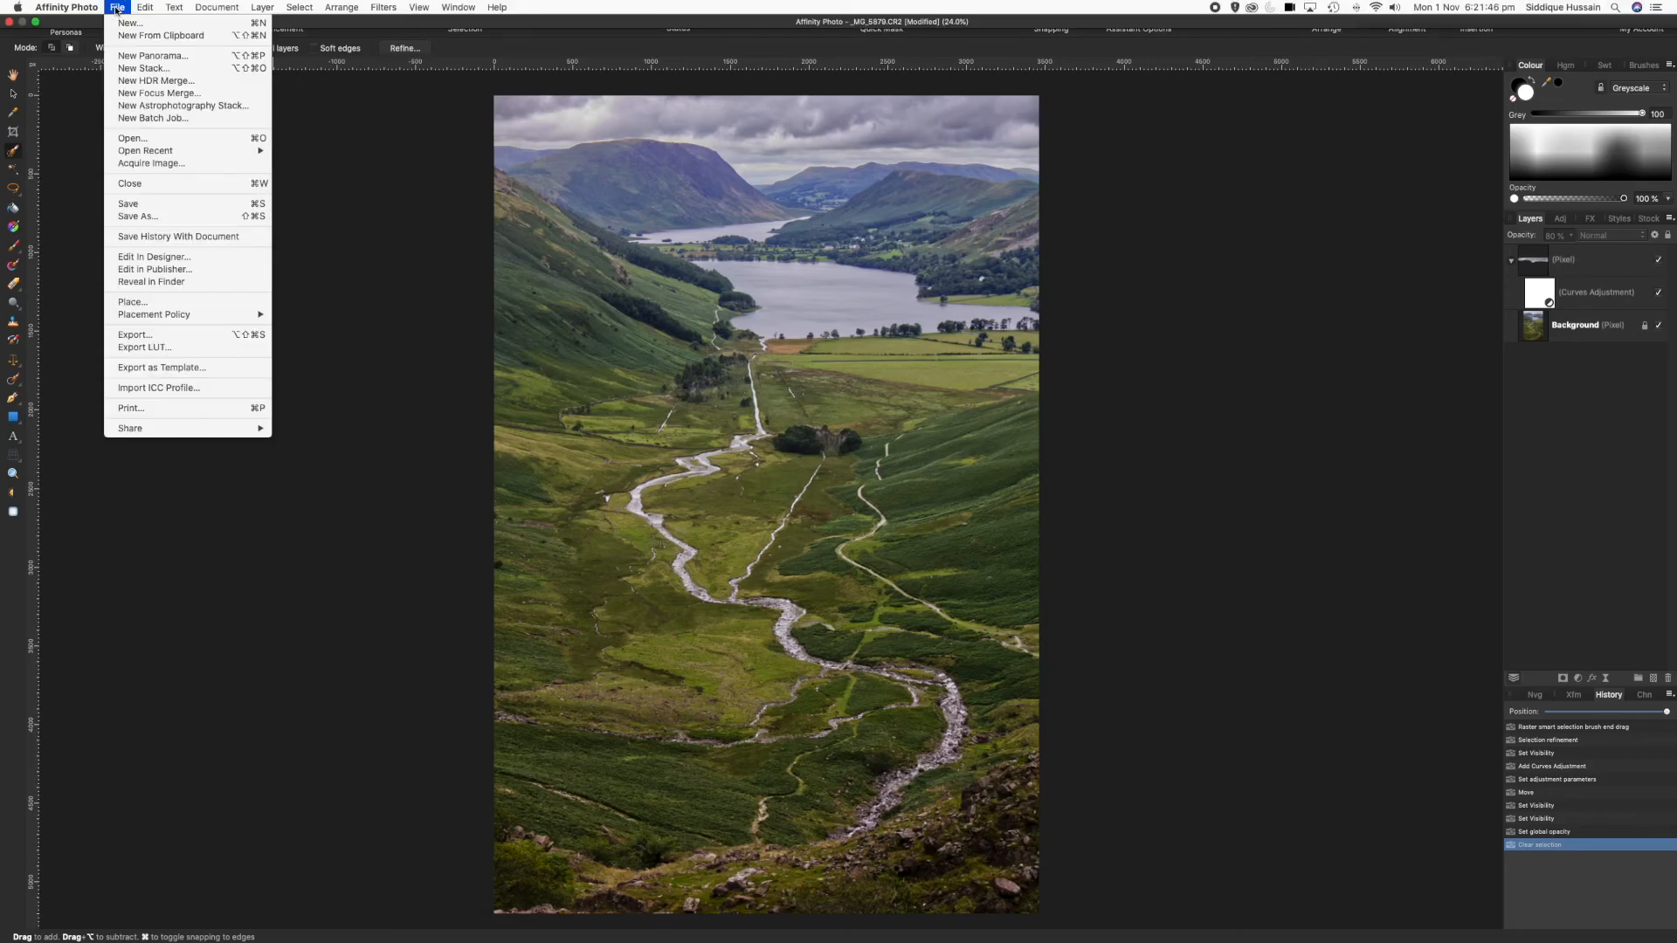
mouse_move(192, 151)
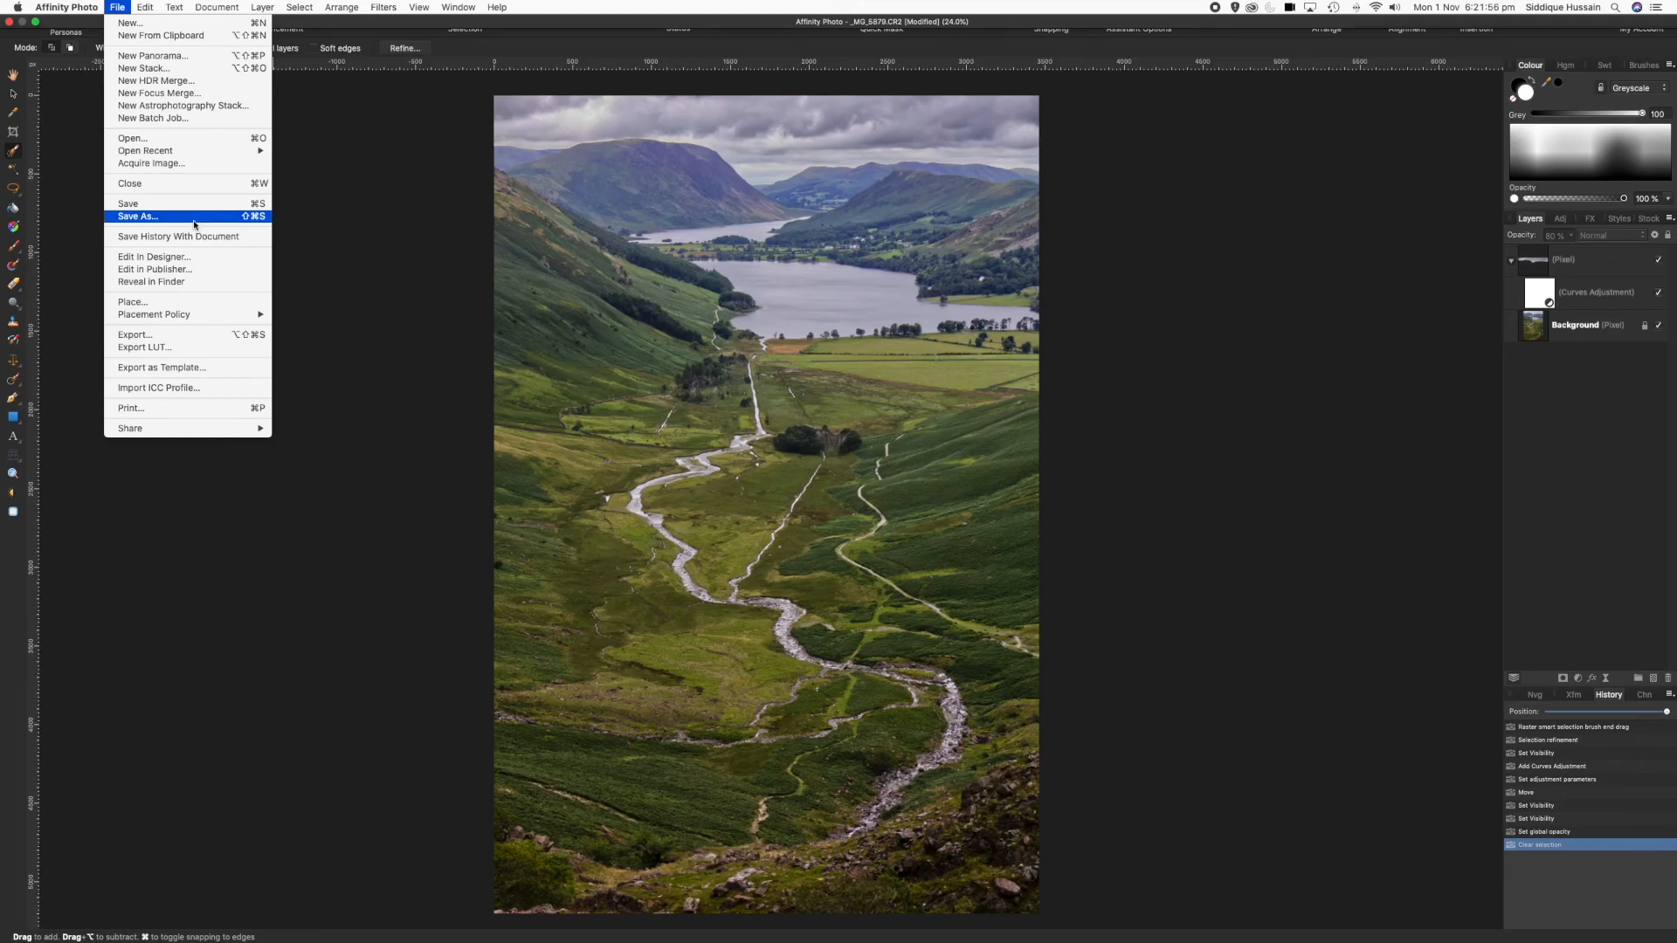
left_click(186, 335)
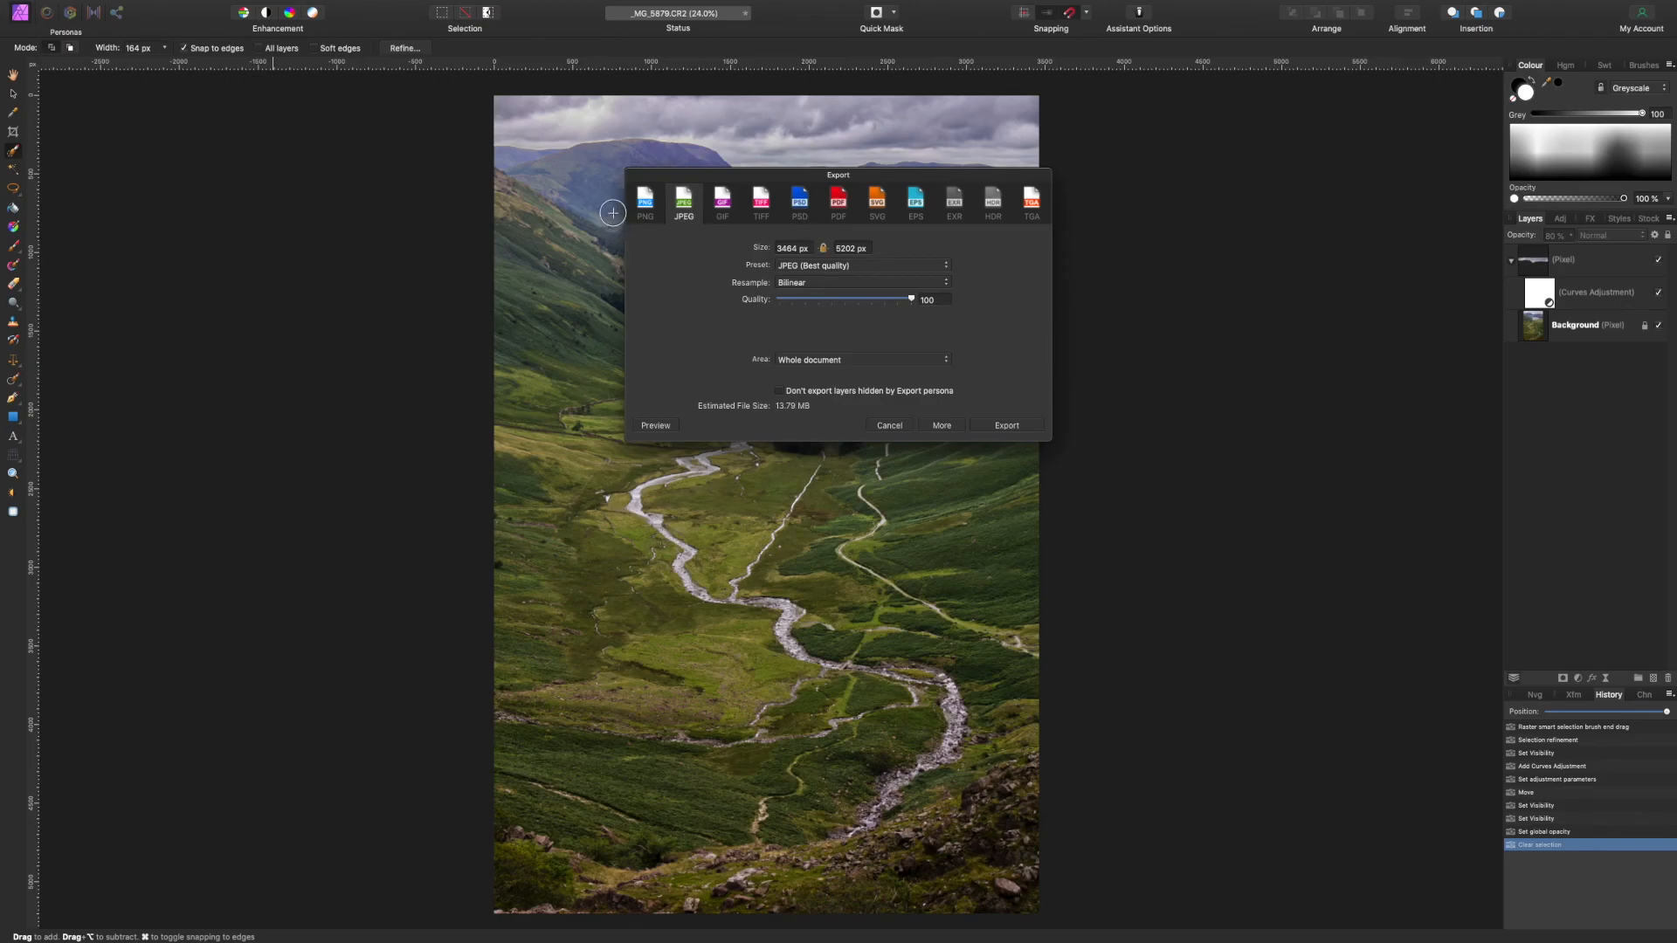
left_click(889, 425)
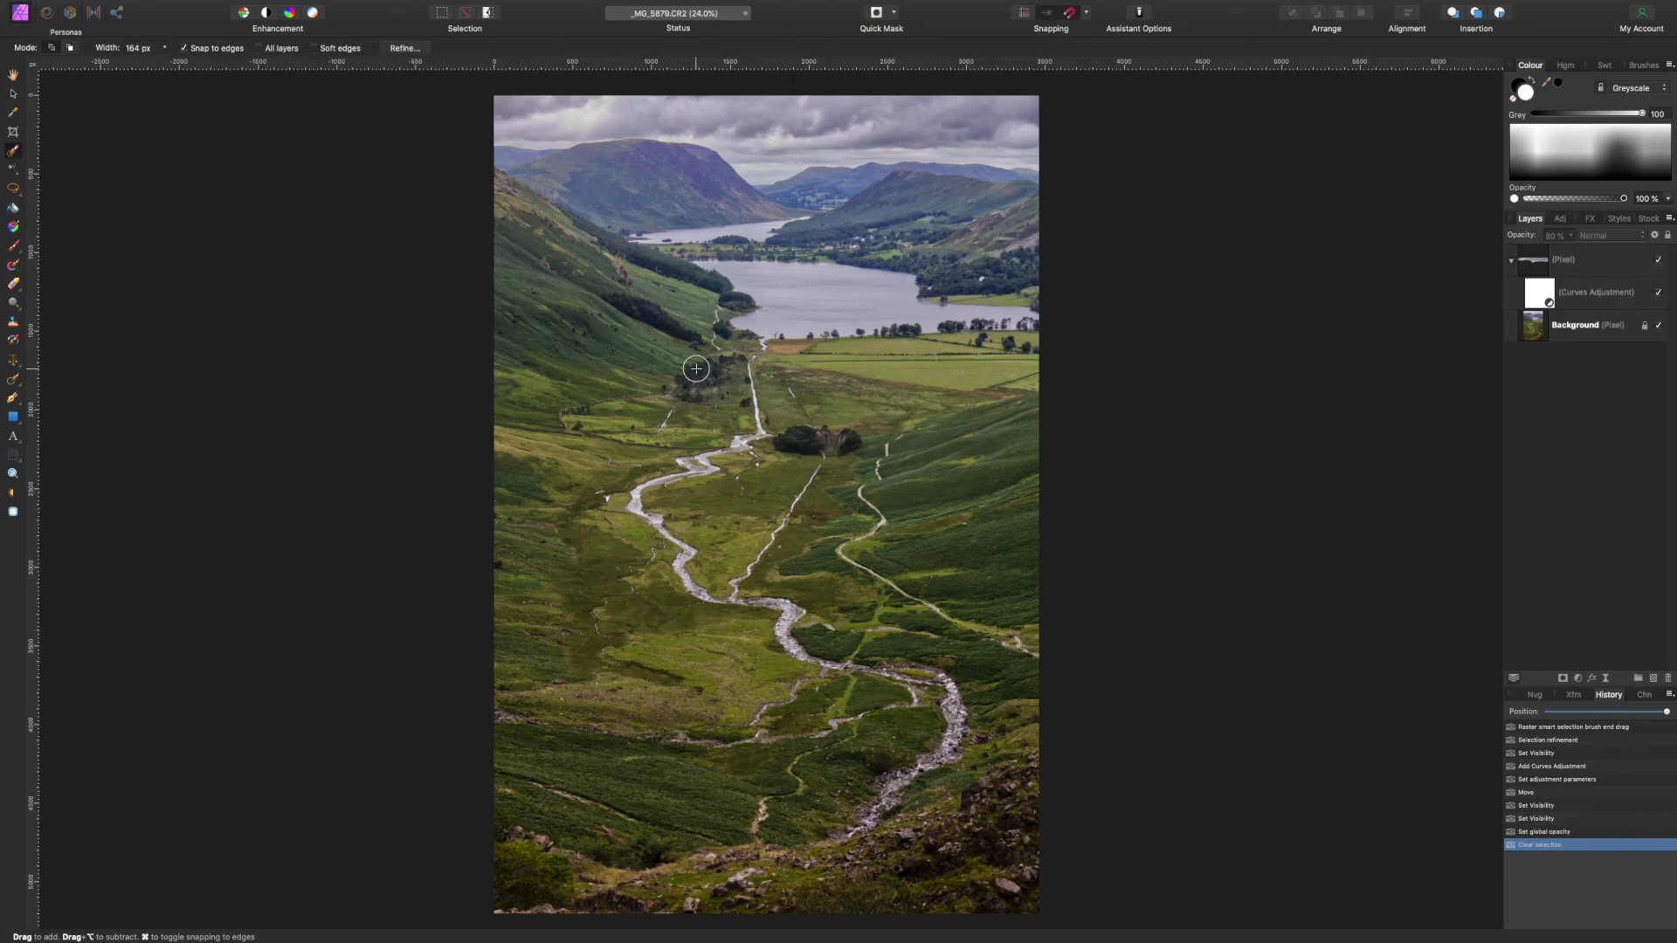